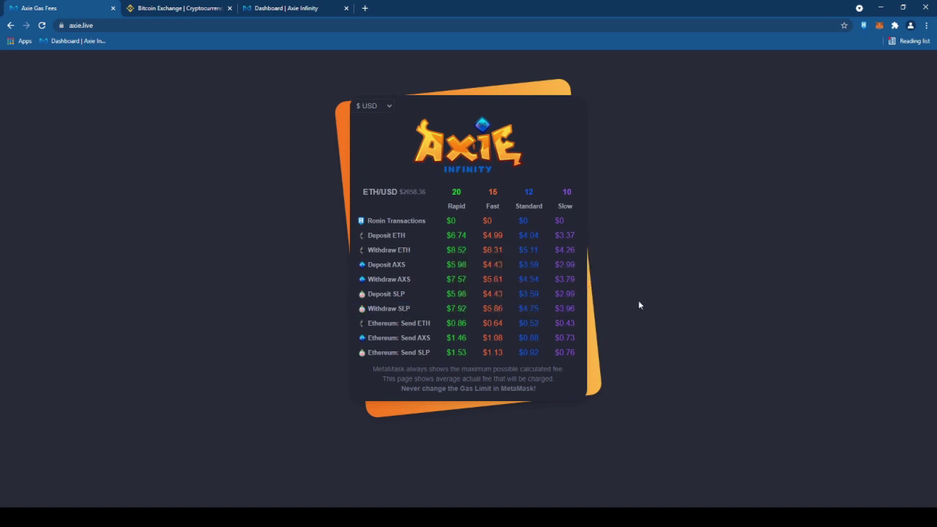
Refresh the axie.live gas fee table, then go to Binance's Create a free account sign-up page.
key("F5")
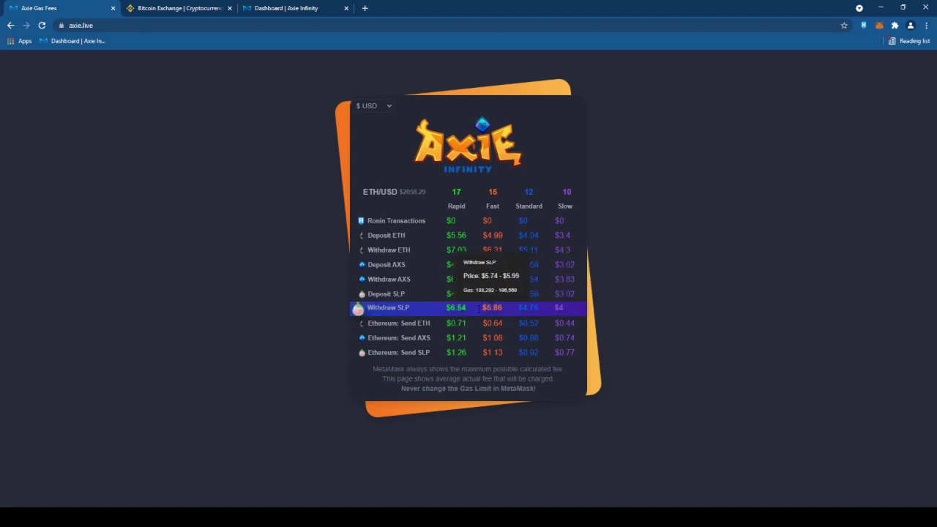
left_click(159, 7)
left_click(217, 182)
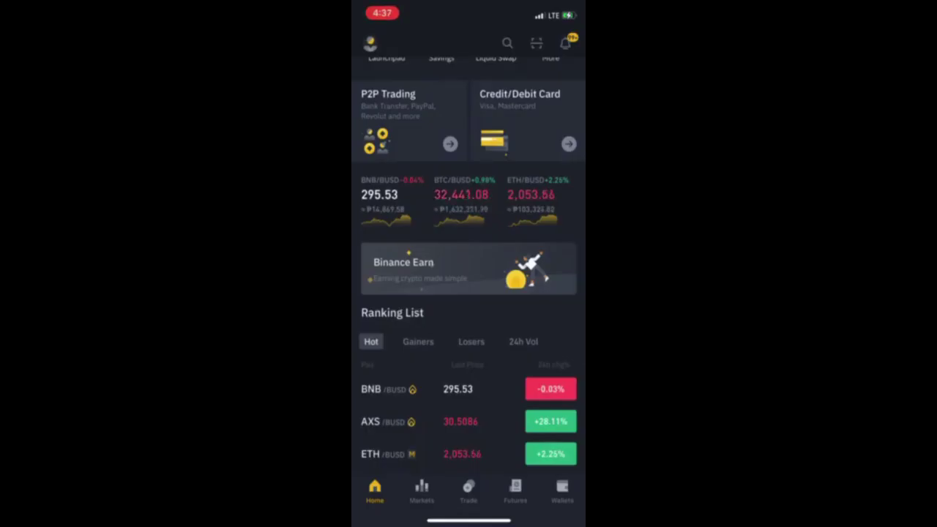
Finish the ₱1,000 P2P Express USDT buy and return to the P2P wallet holding 19.23303016 USDT.
left_click(562, 491)
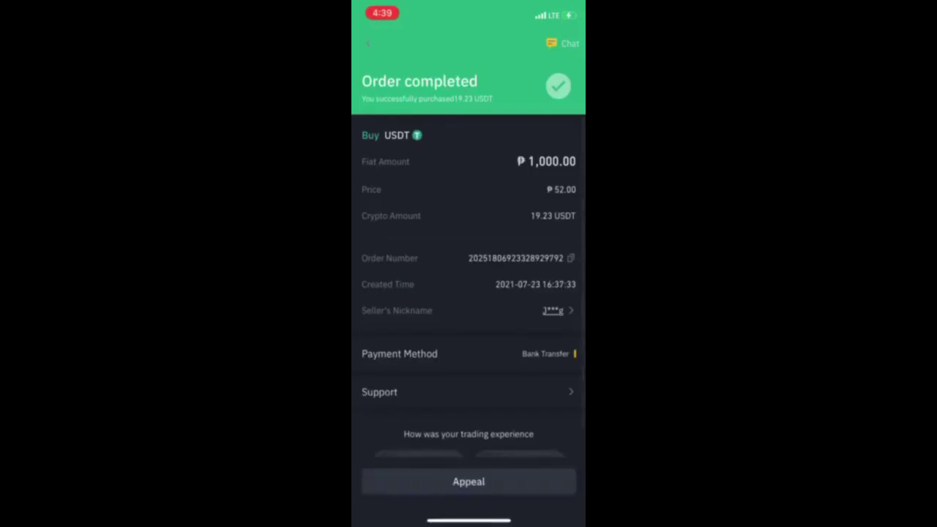
left_click(367, 43)
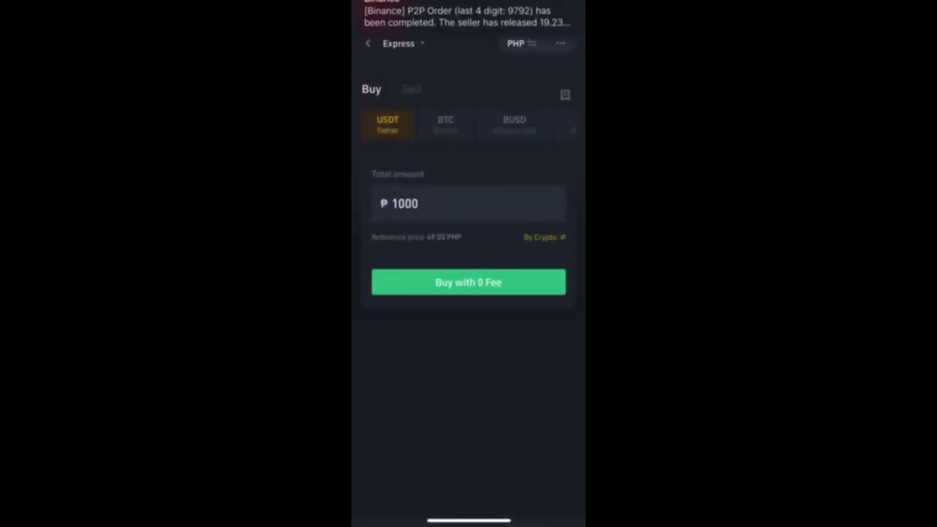
left_click(366, 42)
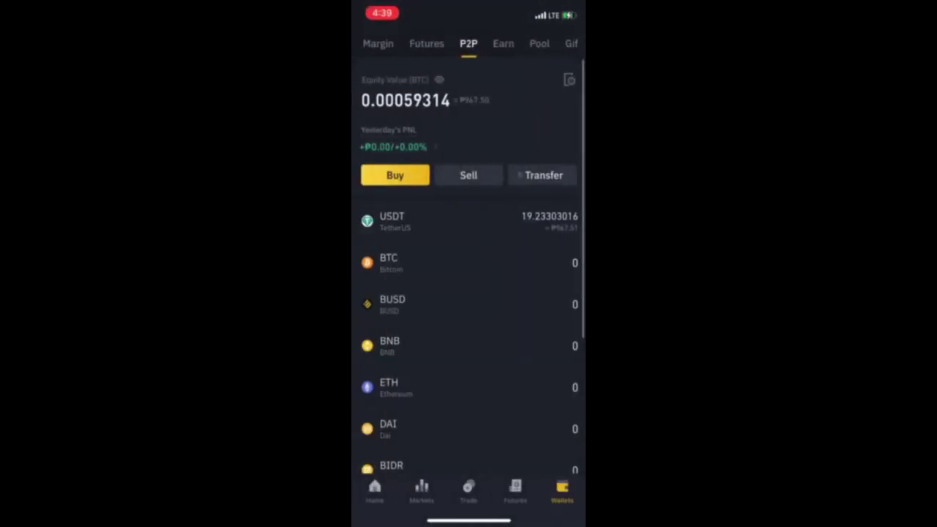
Transfer the full 19.23303016 USDT from the P2P wallet to Spot.
left_click(544, 175)
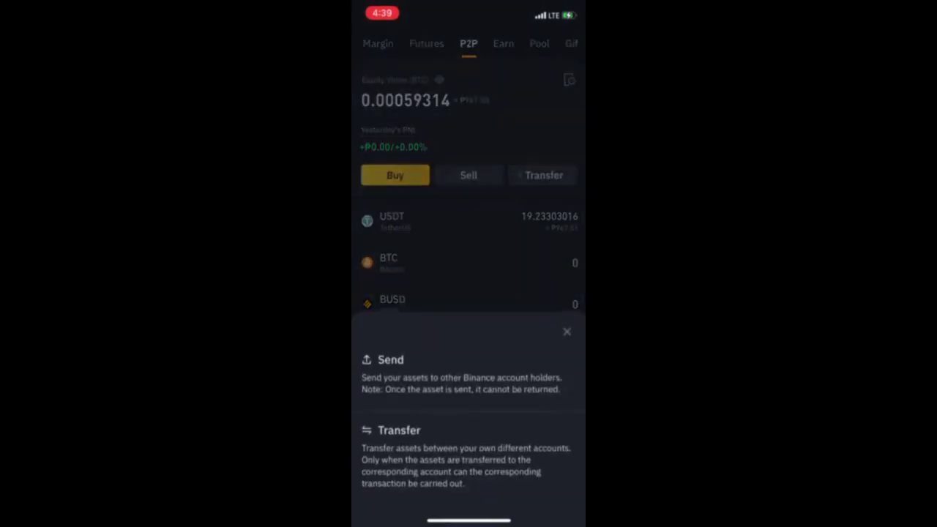
left_click(399, 430)
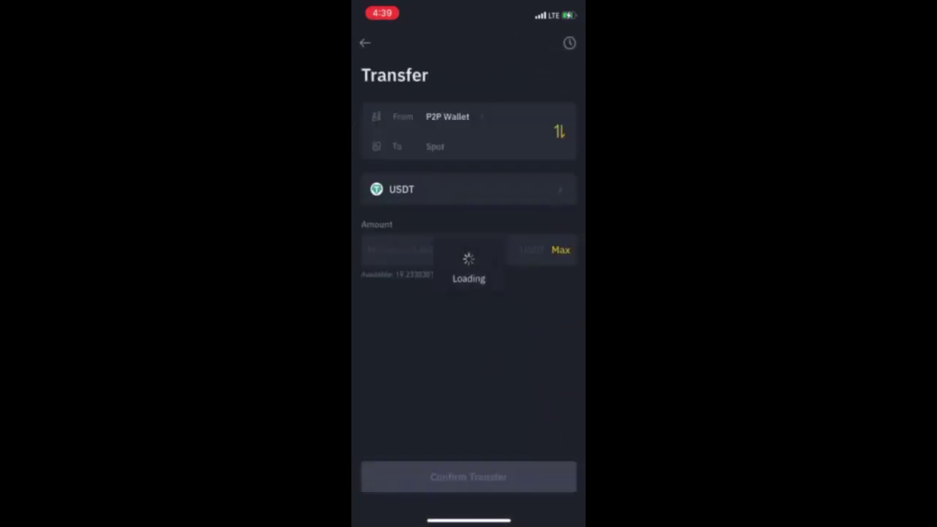
left_click(560, 250)
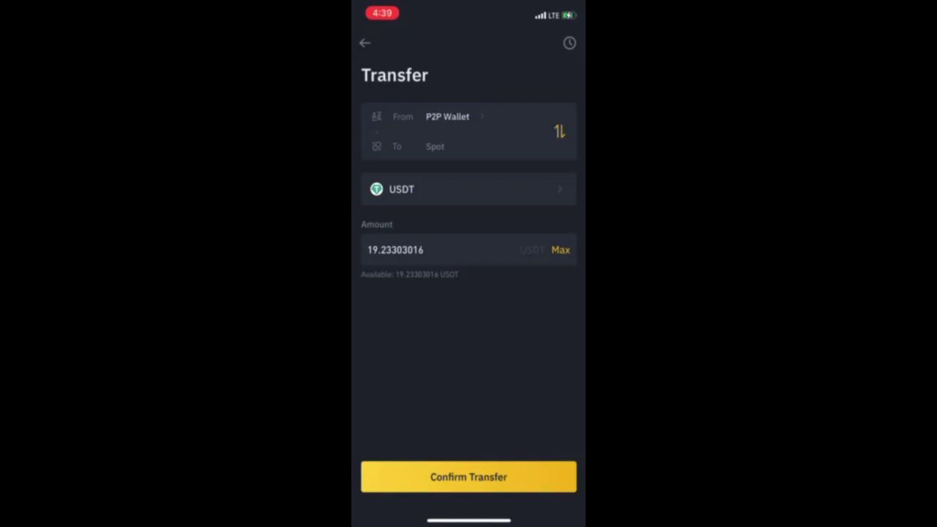
left_click(469, 476)
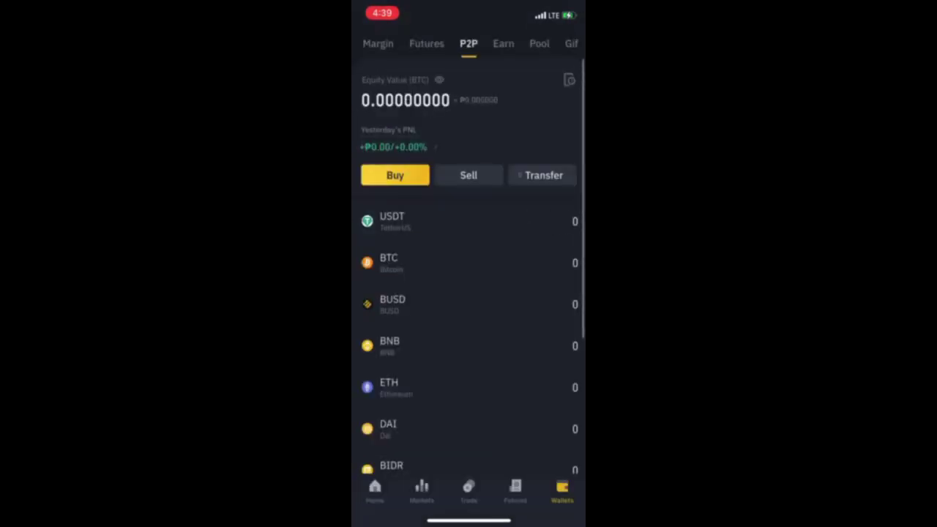
scroll(468, 43, "left", 3)
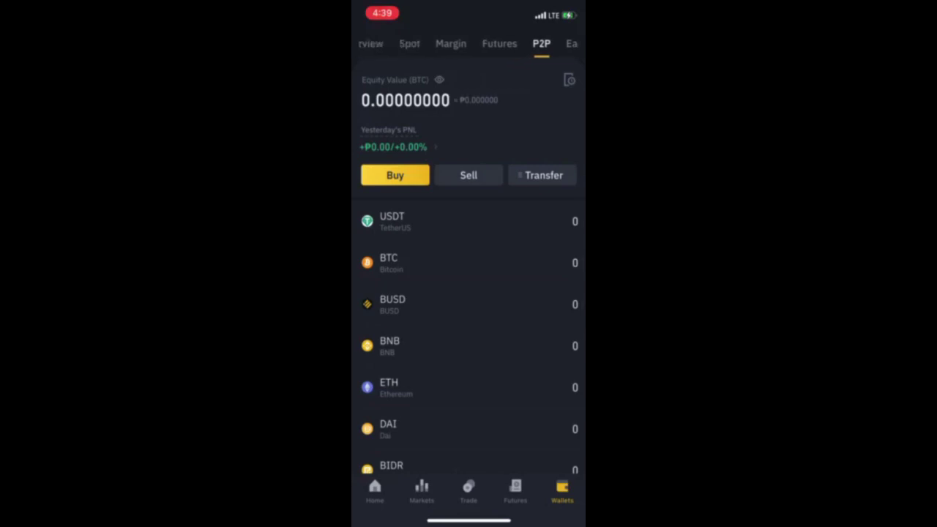
Search Markets for ETH and open the ETH/USDT trading pair.
left_click(375, 490)
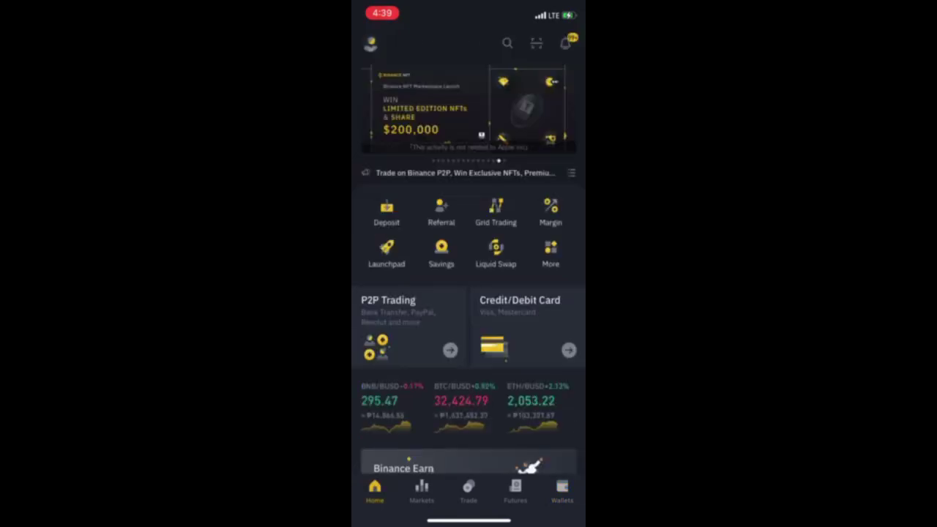
left_click(422, 491)
left_click(468, 43)
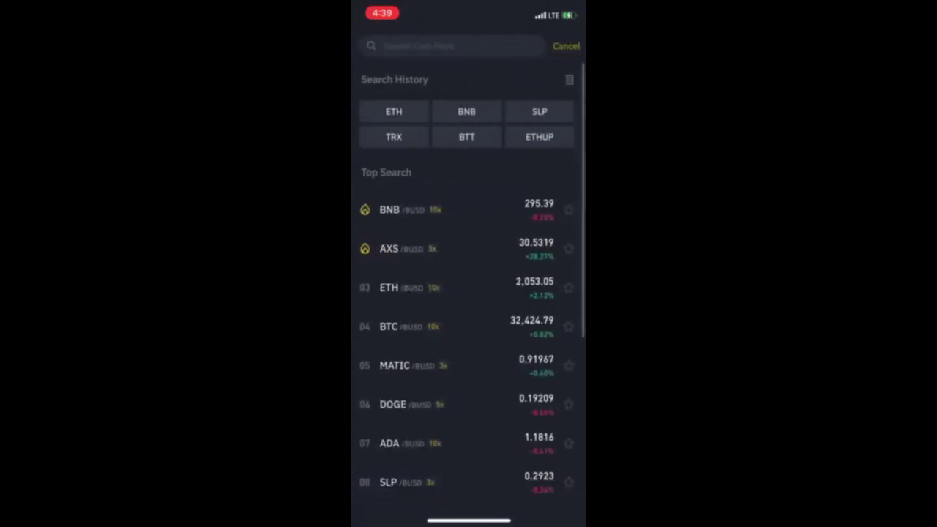
type("ETH")
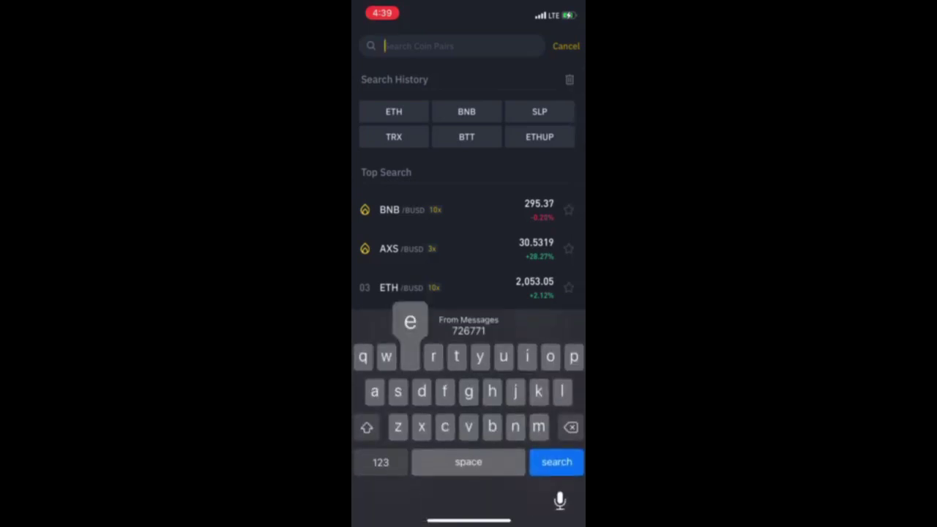
left_click(388, 109)
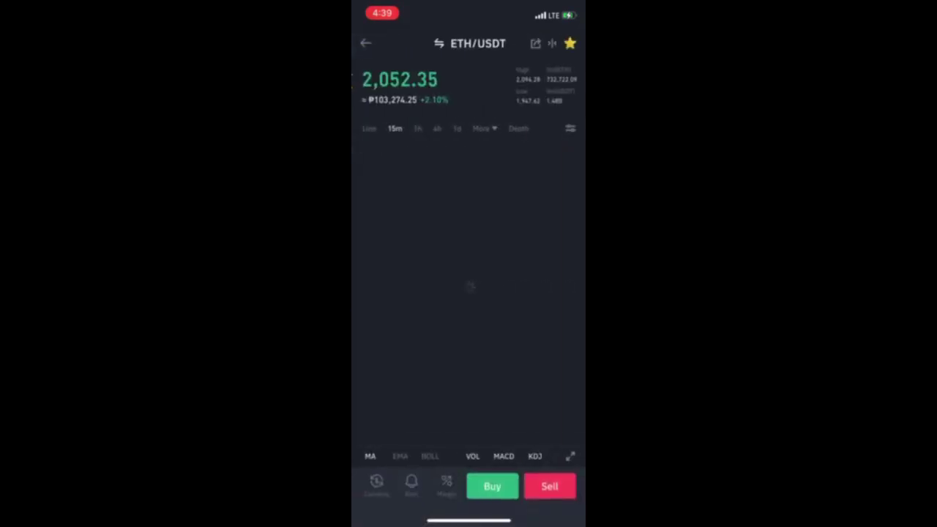
Place a 100% limit buy of 0.00937 ETH at 2052.38, totalling 19.23 USDT.
left_click(492, 486)
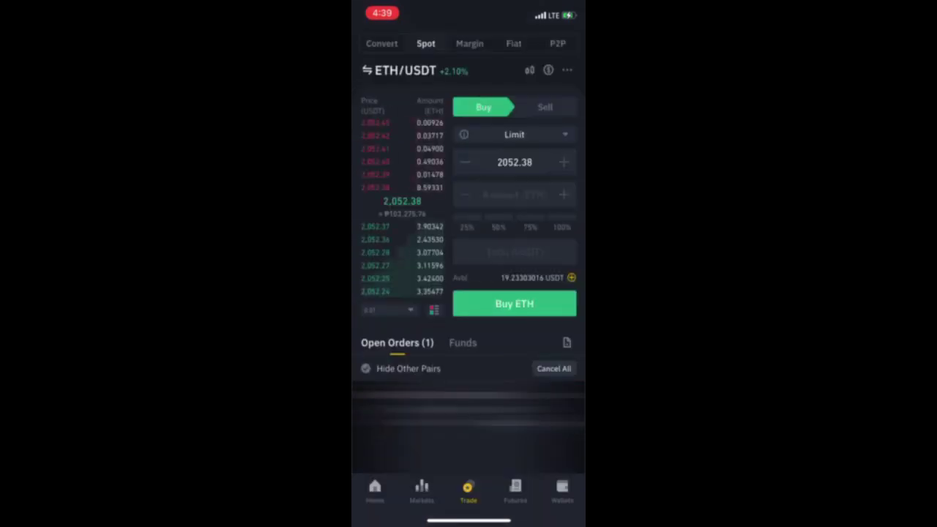
left_click(515, 251)
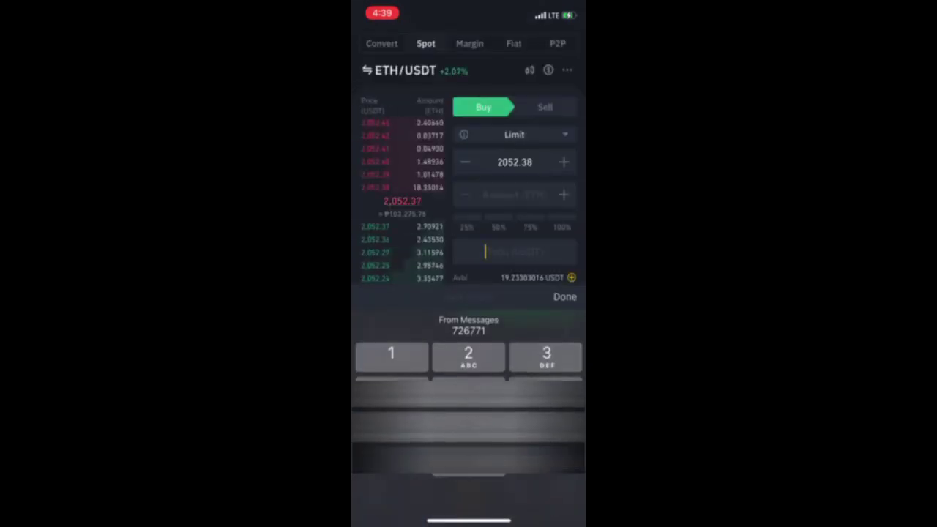
left_click(564, 297)
left_click(562, 218)
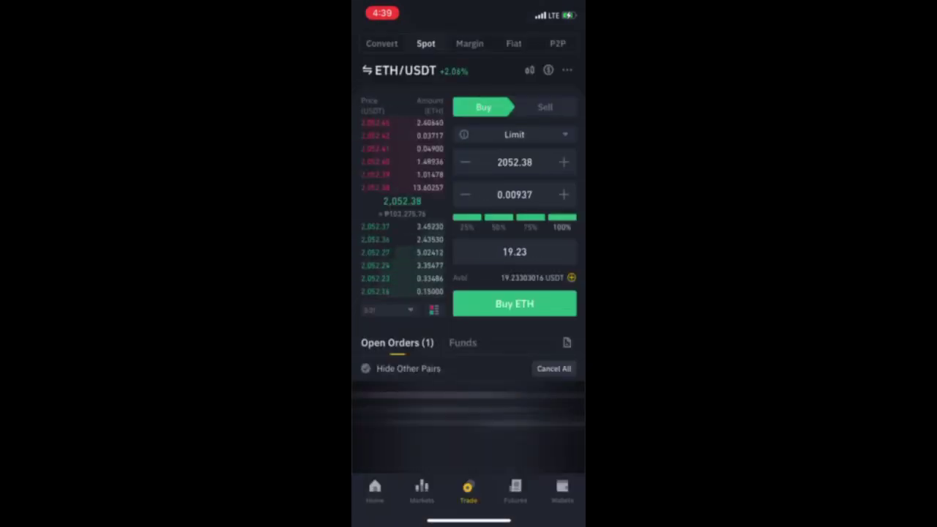
left_click(515, 303)
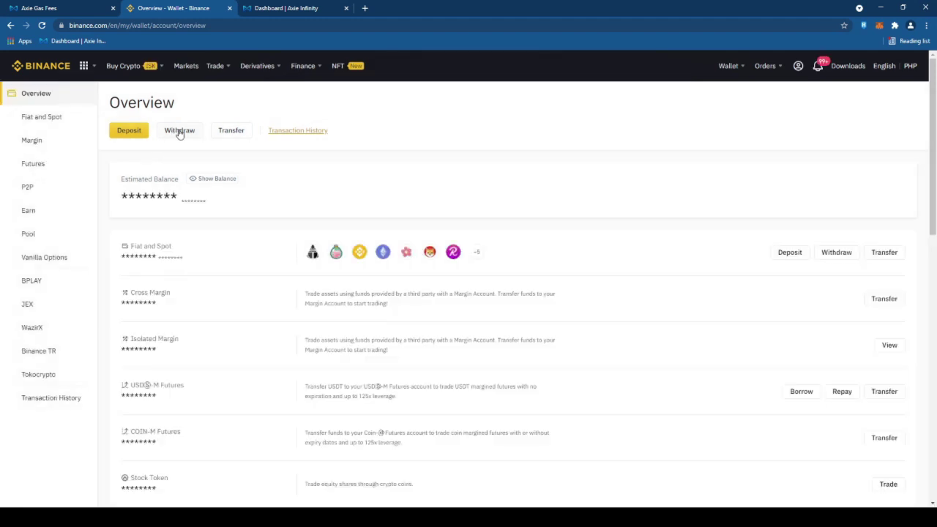
Start a crypto withdrawal with ETH as the coin and bring up MetaMask.
left_click(180, 131)
left_click(331, 163)
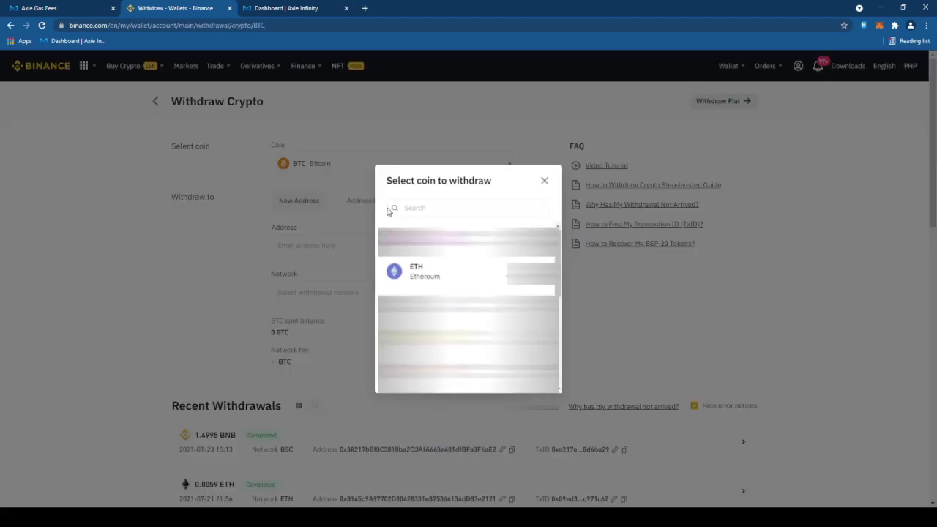
left_click(431, 268)
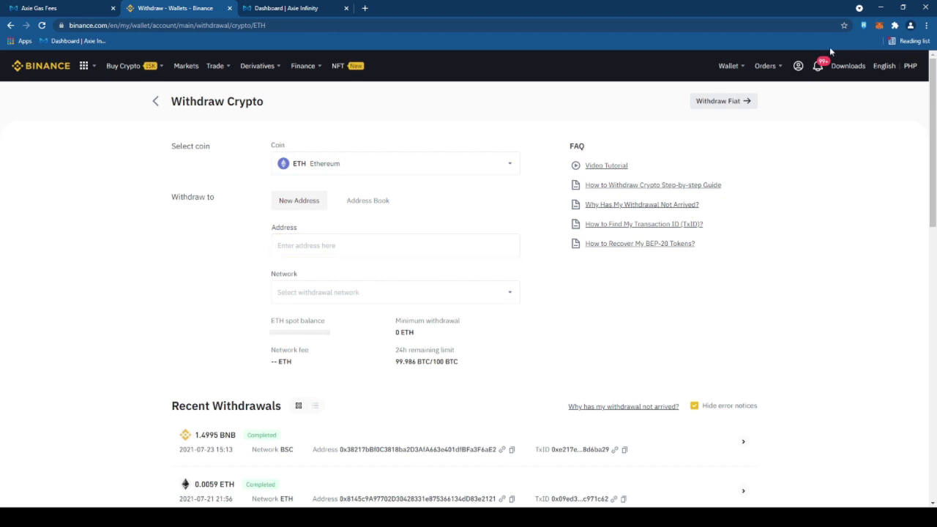
left_click(878, 26)
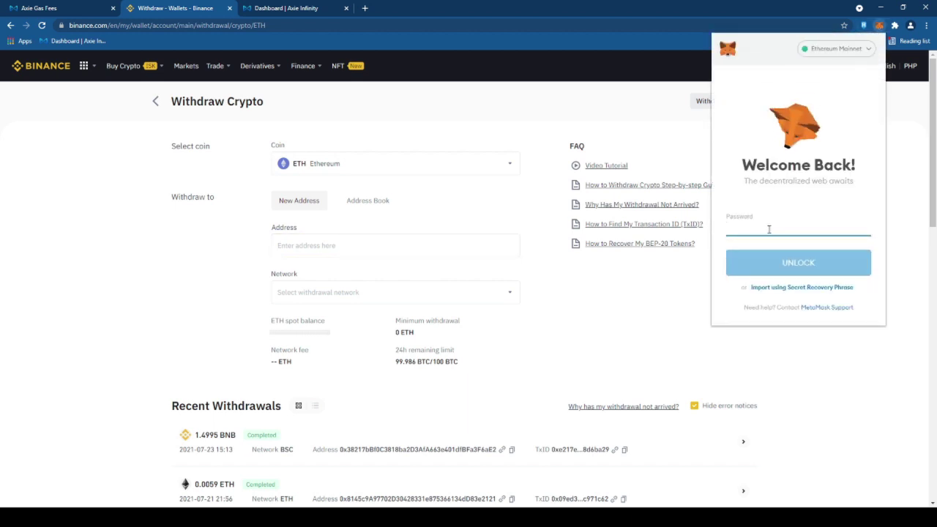
Unlock MetaMask, dismiss its notices, and copy the Account 1 address for Binance's Address field.
type("••••••••••")
key("Return")
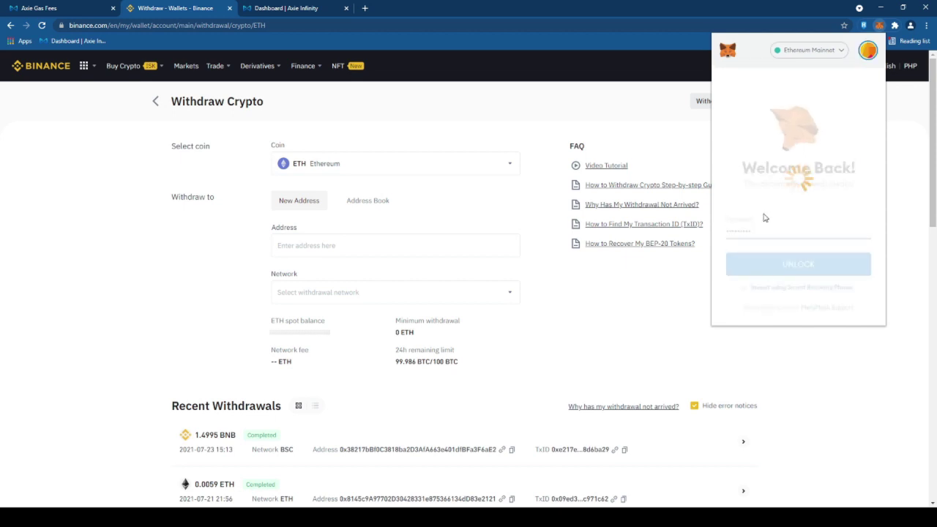
left_click(868, 59)
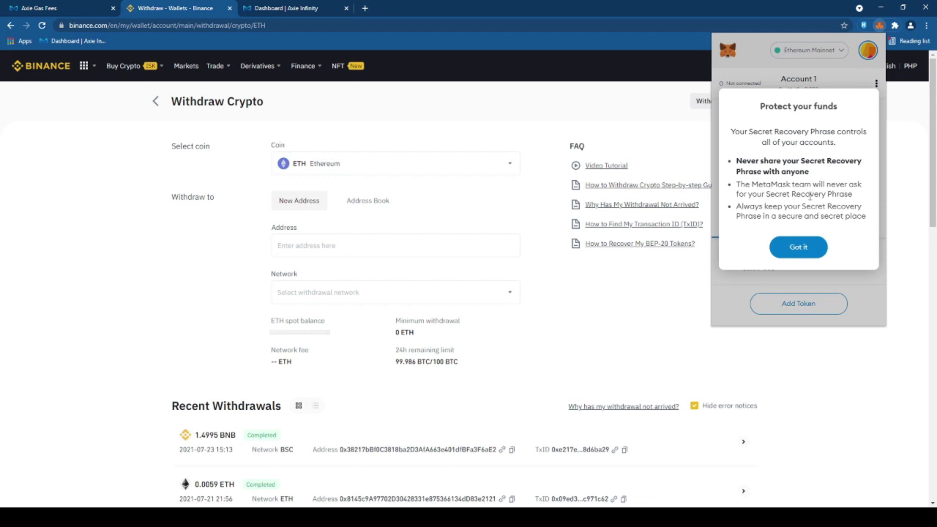
left_click(799, 246)
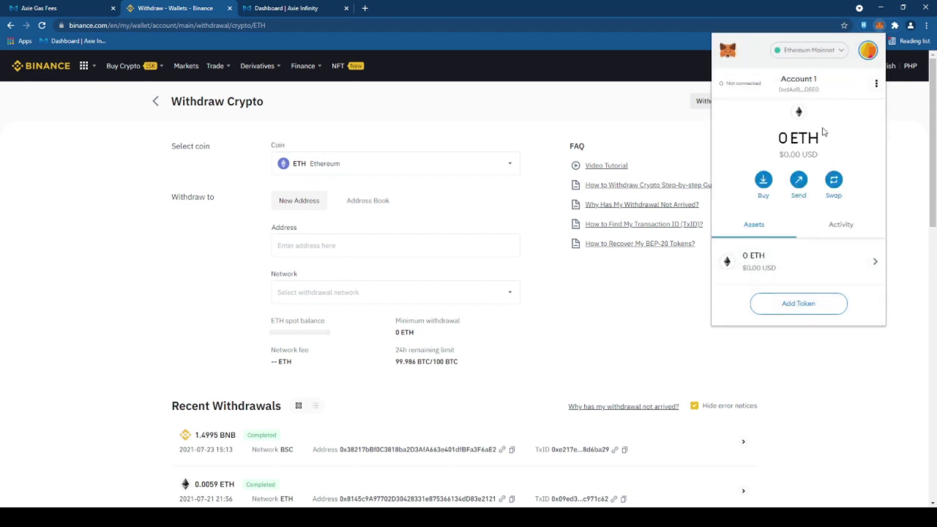
left_click(809, 89)
left_click(342, 237)
Withdraw 0.00923 ETH over ERC20 to the pasted MetaMask address, up to the confirmation.
key("ctrl+v")
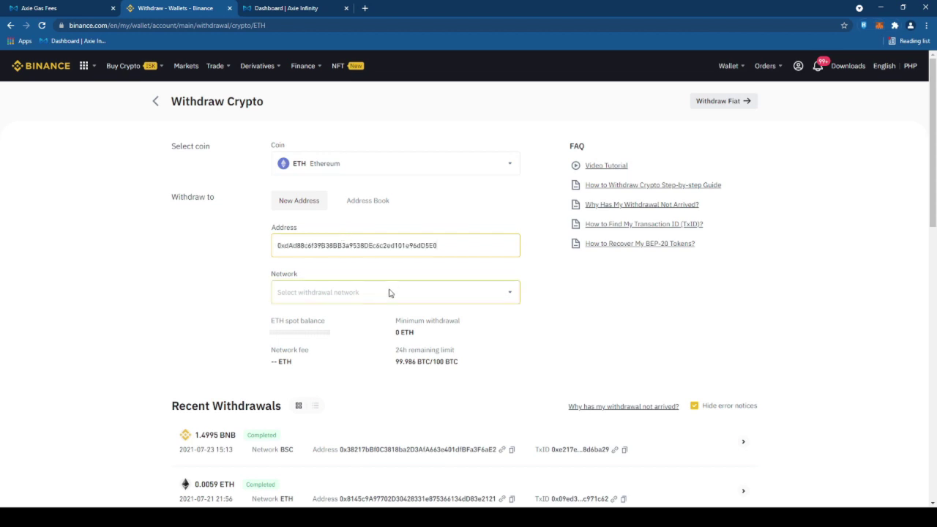
left_click(393, 293)
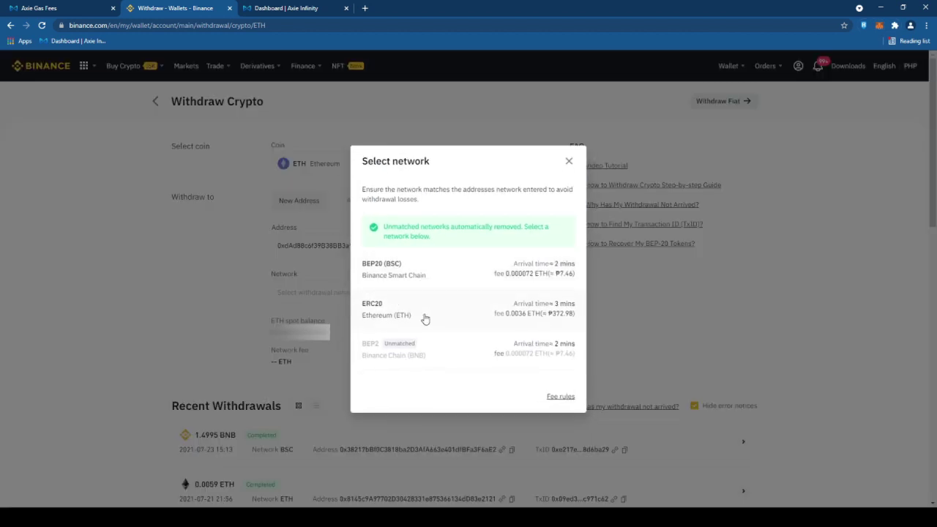
left_click(425, 318)
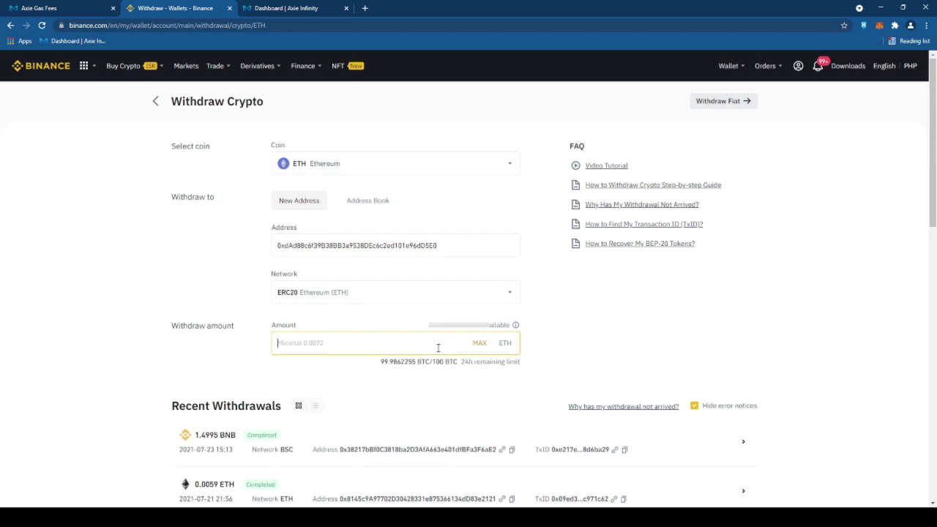
type("000.")
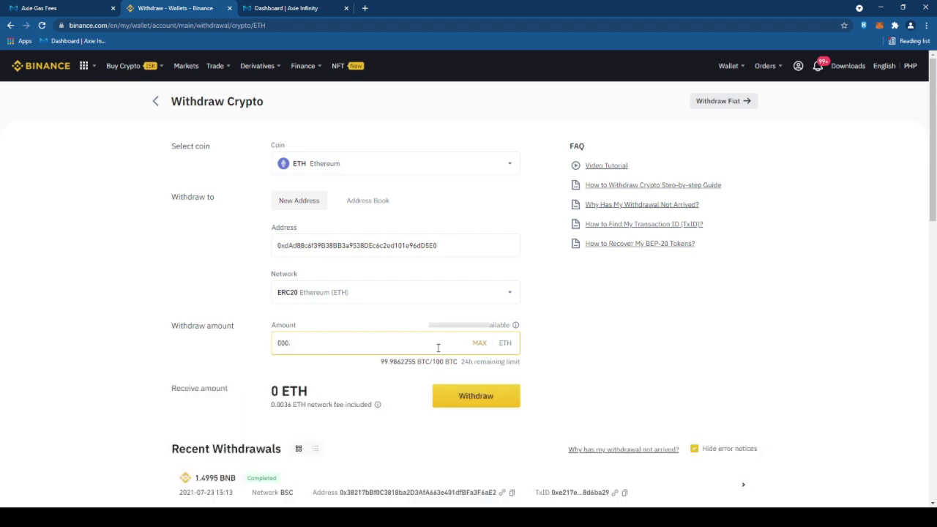
key("BackSpace")
key("BackSpace")
type(".009")
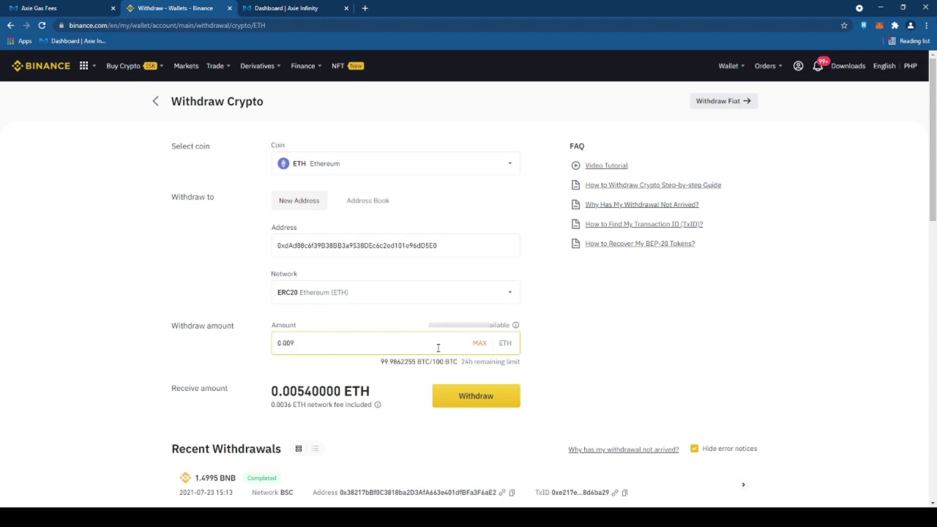
type("23")
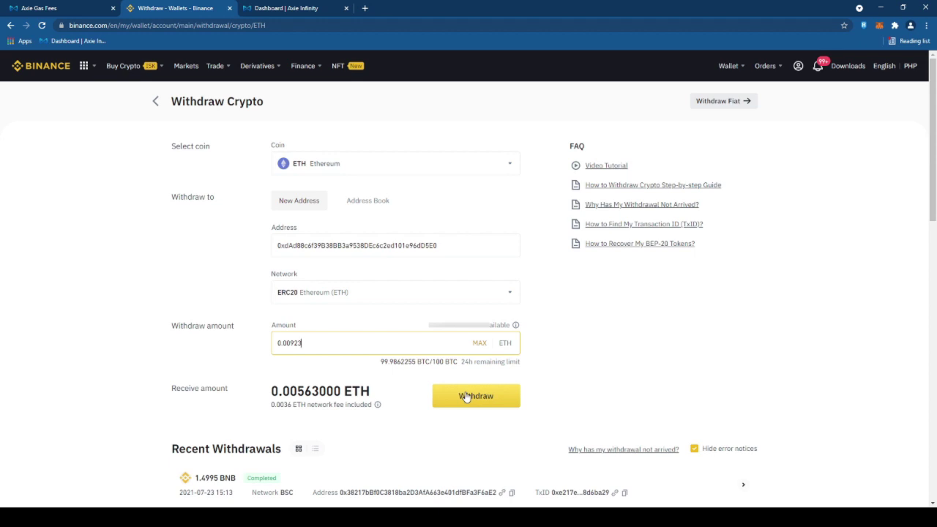
left_click(466, 397)
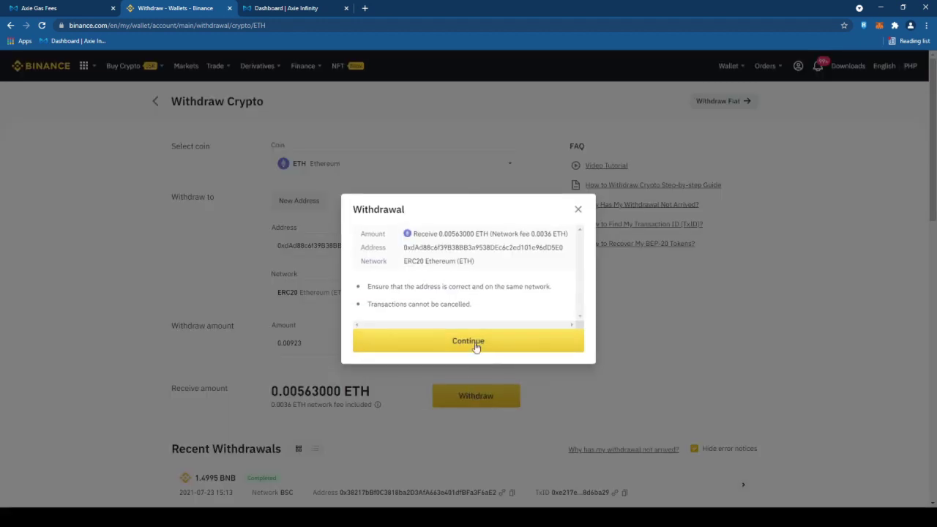
Pass the summary and security verification to submit the 0.00563 ETH withdrawal.
left_click(475, 344)
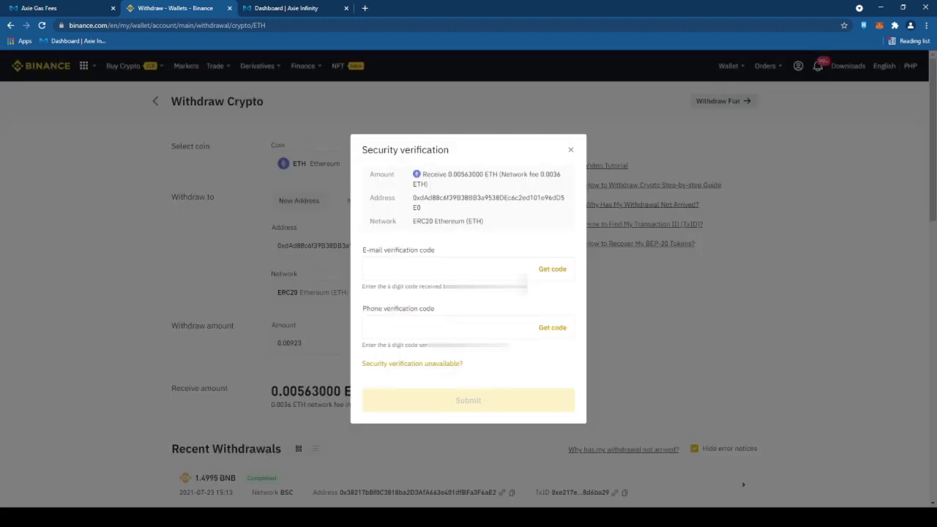
left_click(552, 269)
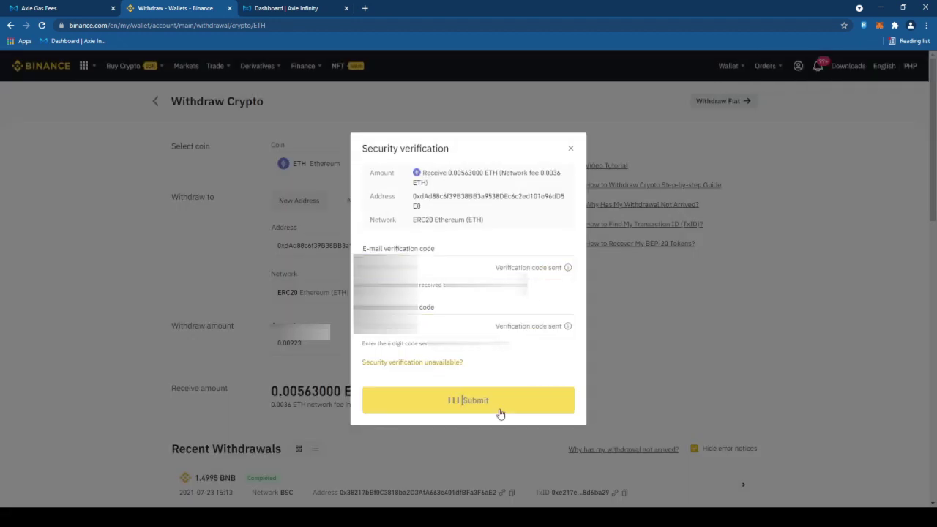
left_click(500, 412)
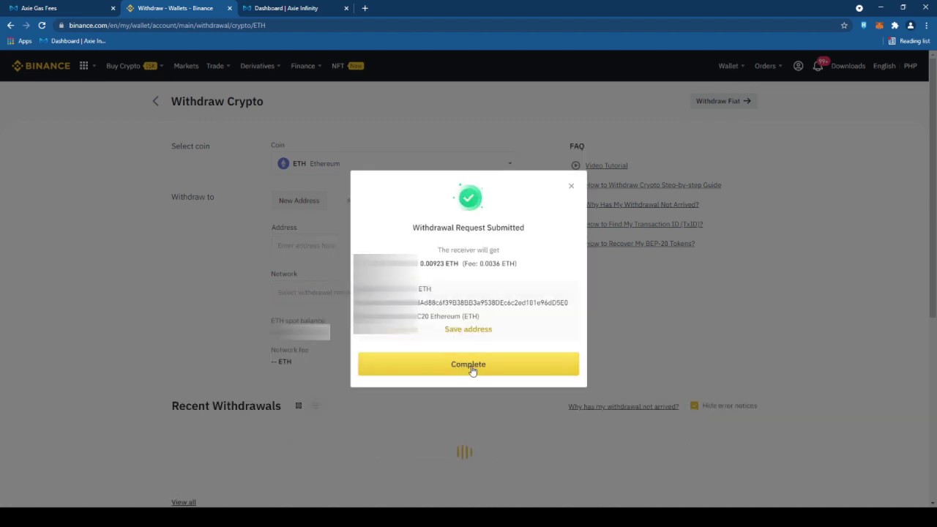
left_click(472, 369)
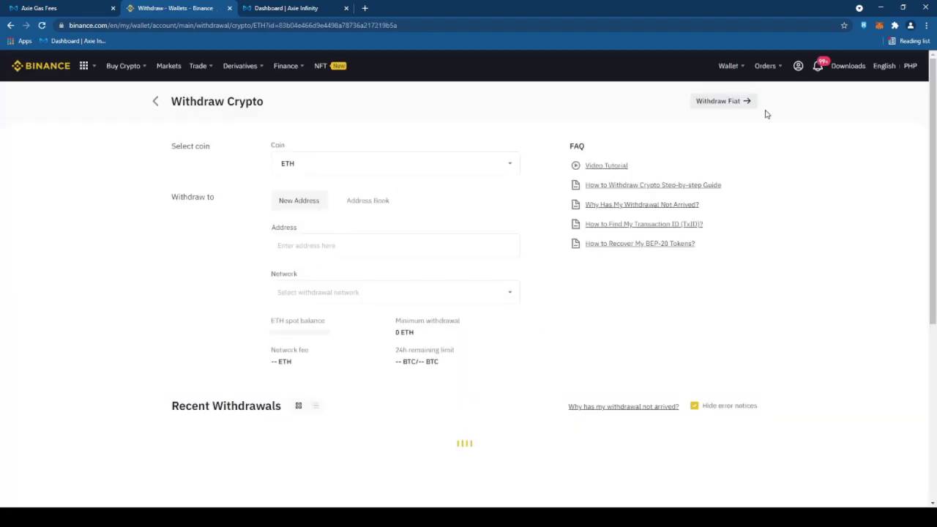
Open Claim Tokens in the Axie Marketplace and start claiming the 3059 SLP.
left_click(280, 7)
left_click(57, 242)
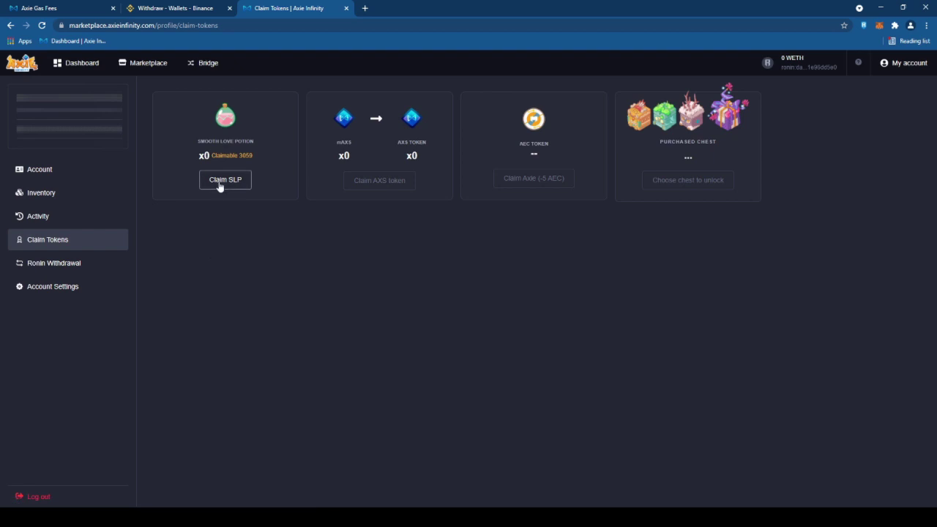
left_click(219, 181)
left_click(444, 322)
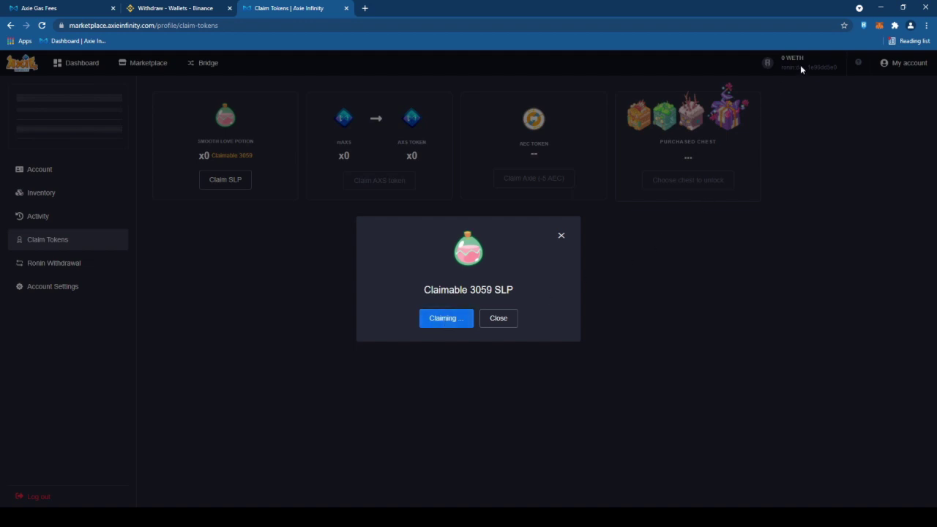
Unlock the Ronin wallet, restart the SLP claim, and approve it in the Ronin popup.
left_click(862, 30)
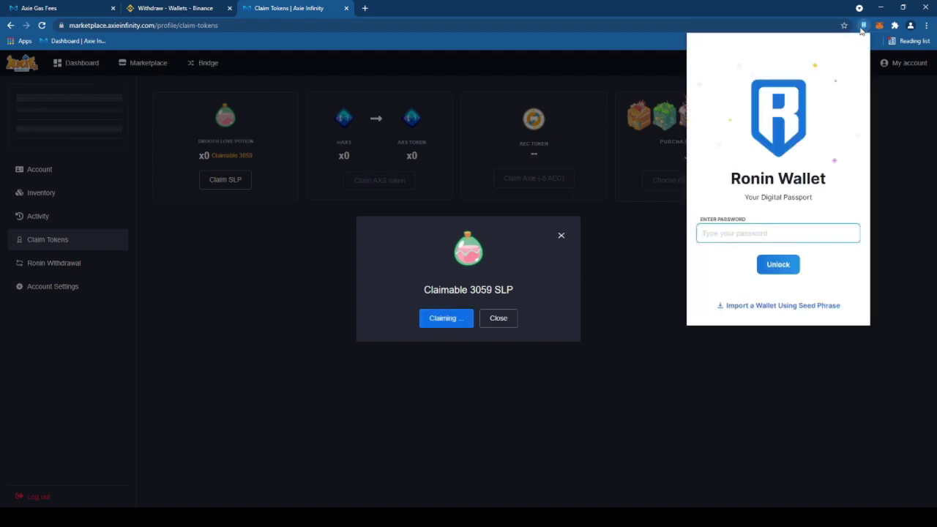
type("•••••••••")
key("Return")
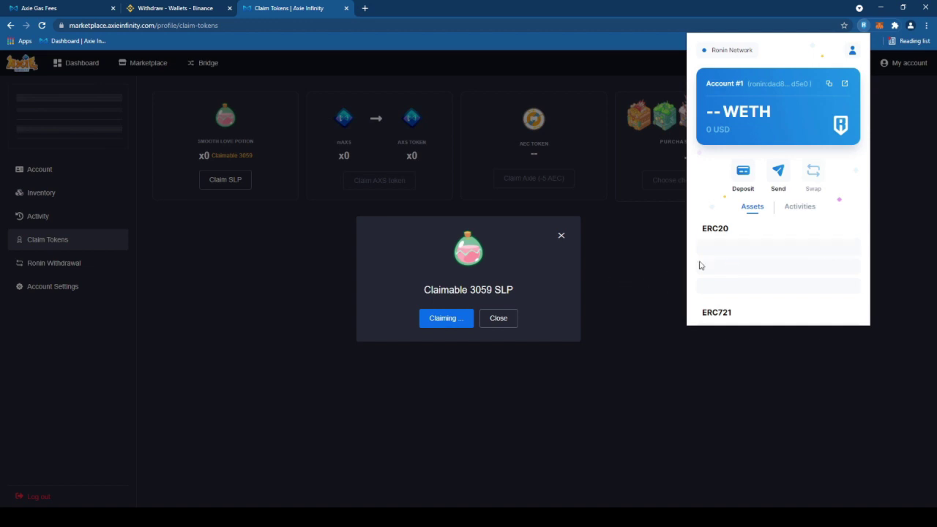
scroll(729, 265, "down", 2)
scroll(727, 242, "up", 2)
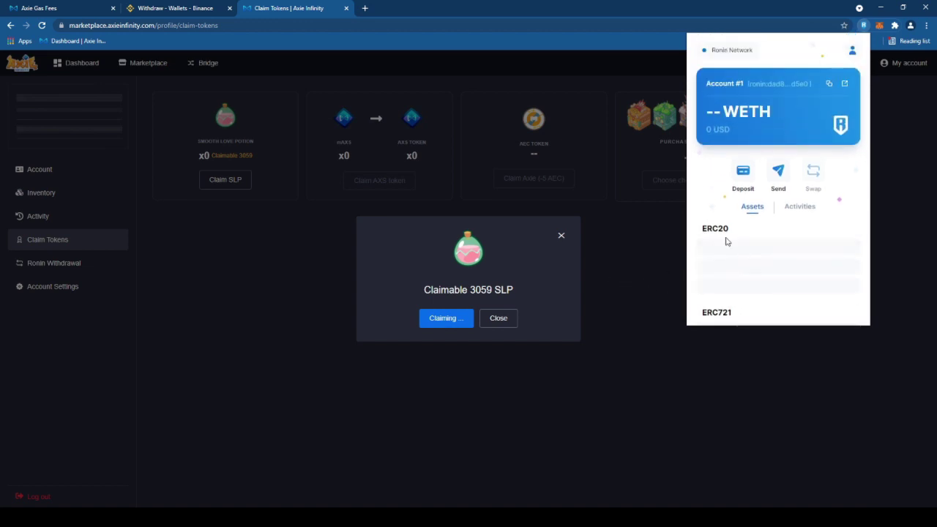
left_click(626, 253)
left_click(226, 180)
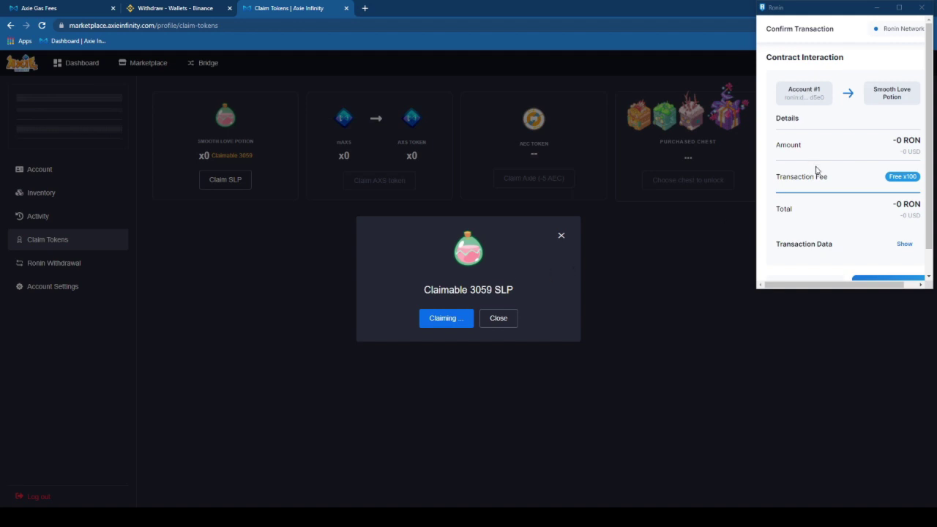
scroll(858, 176, "down", 2)
left_click(882, 264)
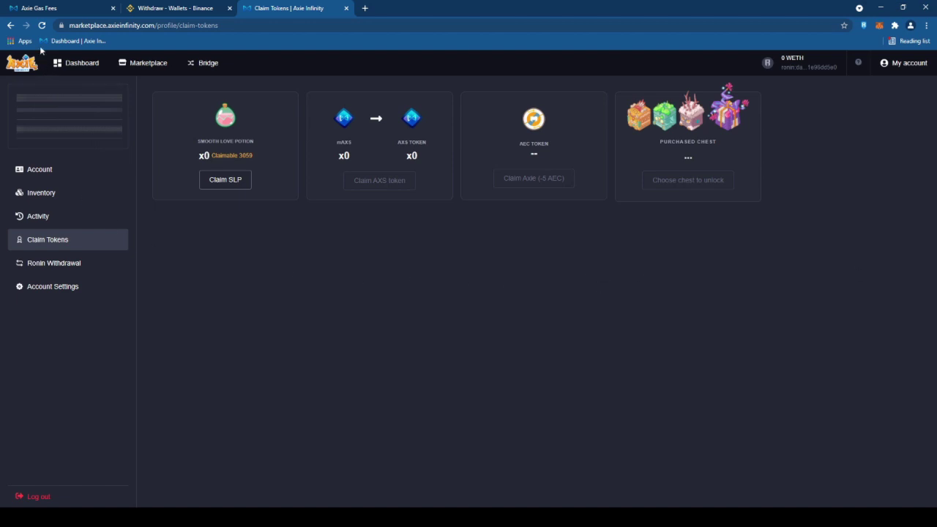
Reload the marketplace and confirm the Ronin wallet now holds 3,059 SLP.
left_click(41, 25)
scroll(805, 246, "down", 3)
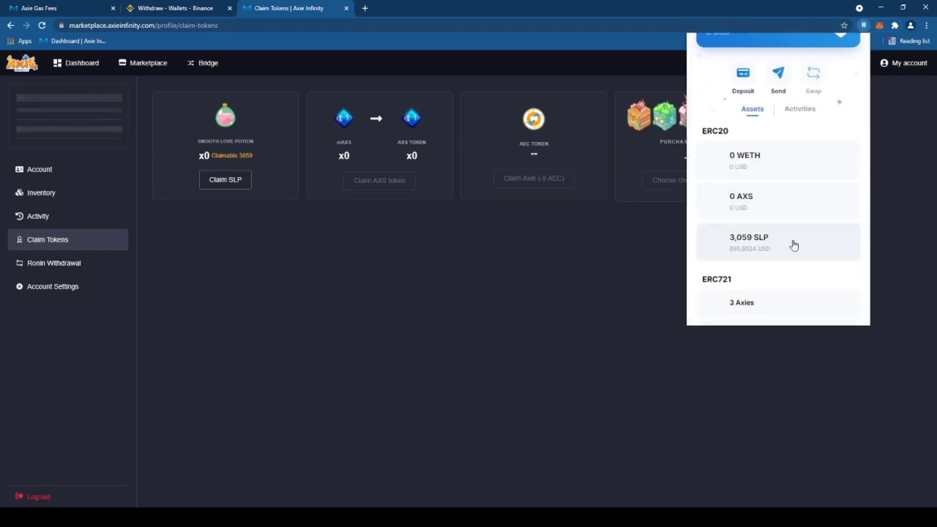
left_click(768, 246)
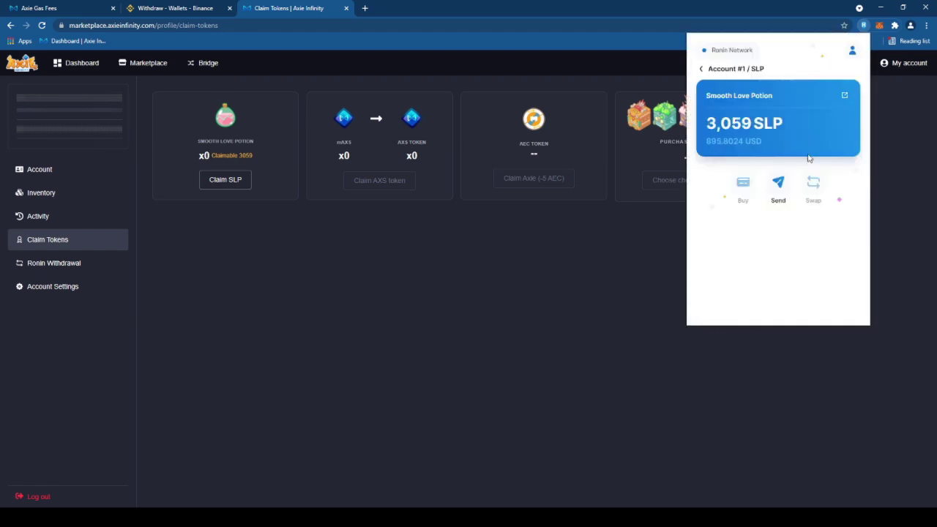
left_click(703, 68)
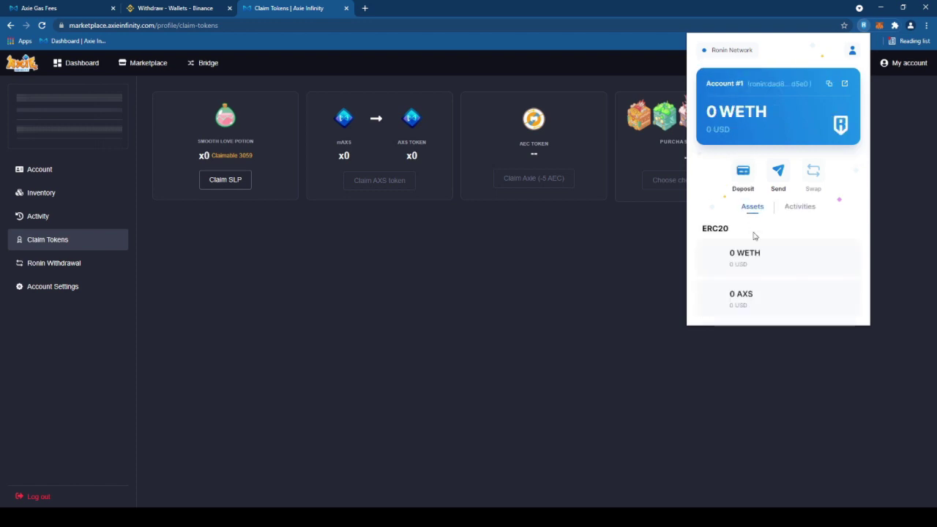
scroll(787, 253, "down", 2)
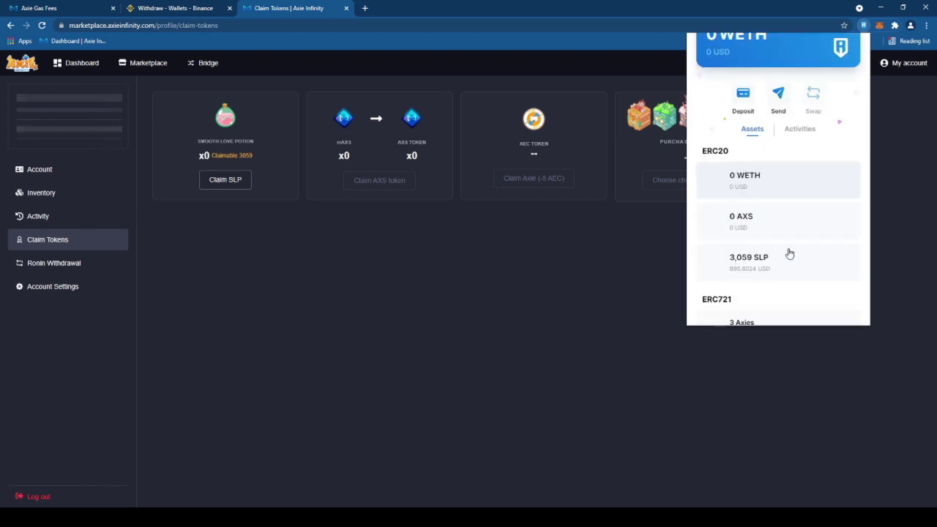
left_click(613, 255)
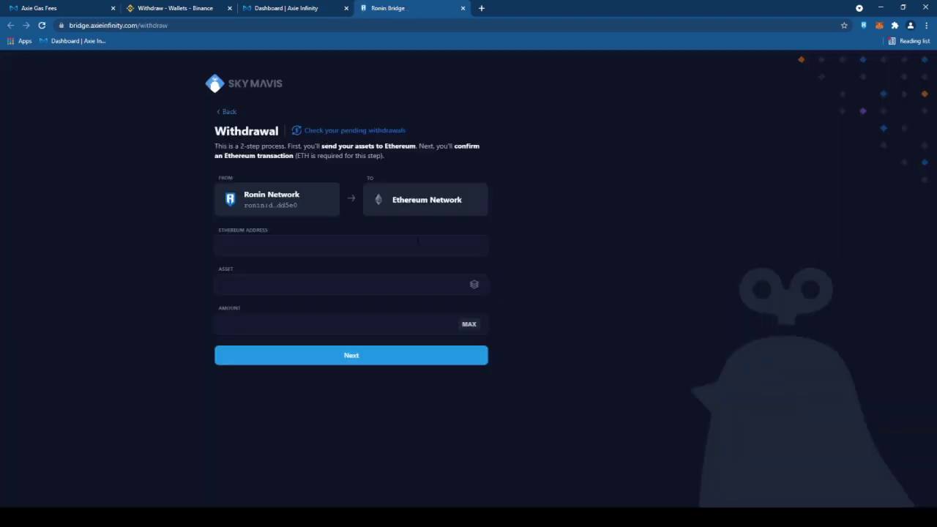
Copy the MetaMask Account 1 address and bring up paste options on the Ethereum Address field.
key("ctrl+2")
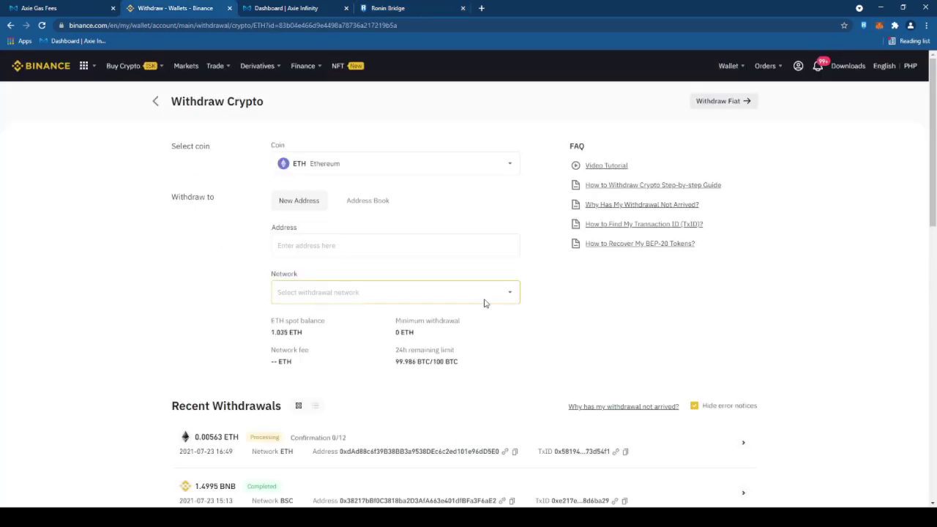
left_click(879, 26)
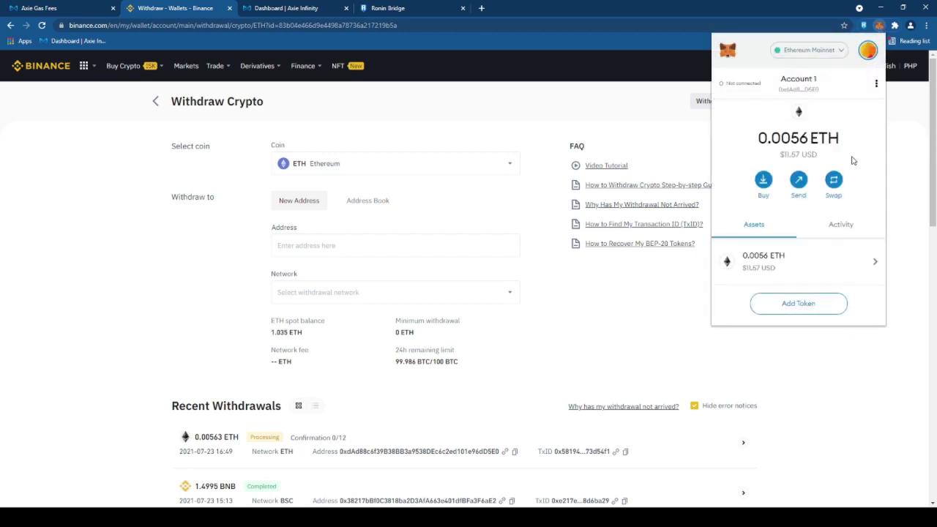
left_click(800, 79)
left_click(402, 8)
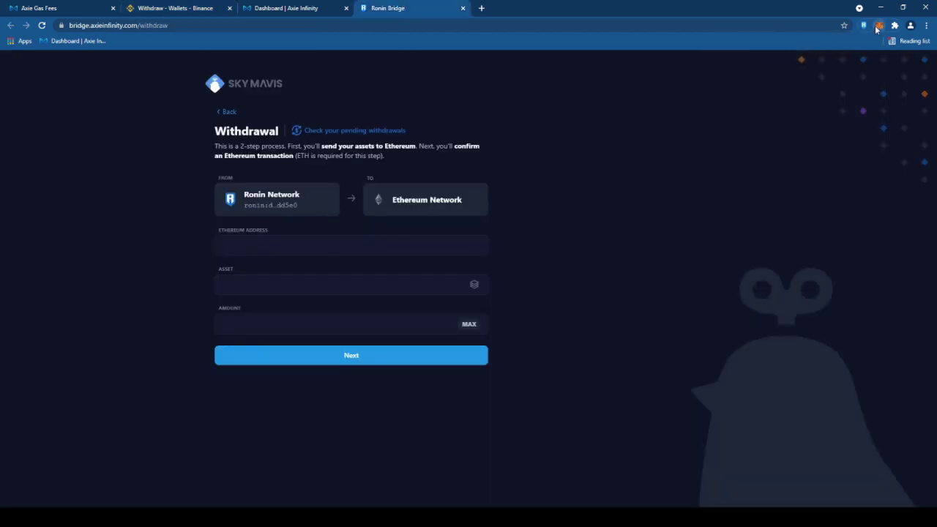
left_click(879, 25)
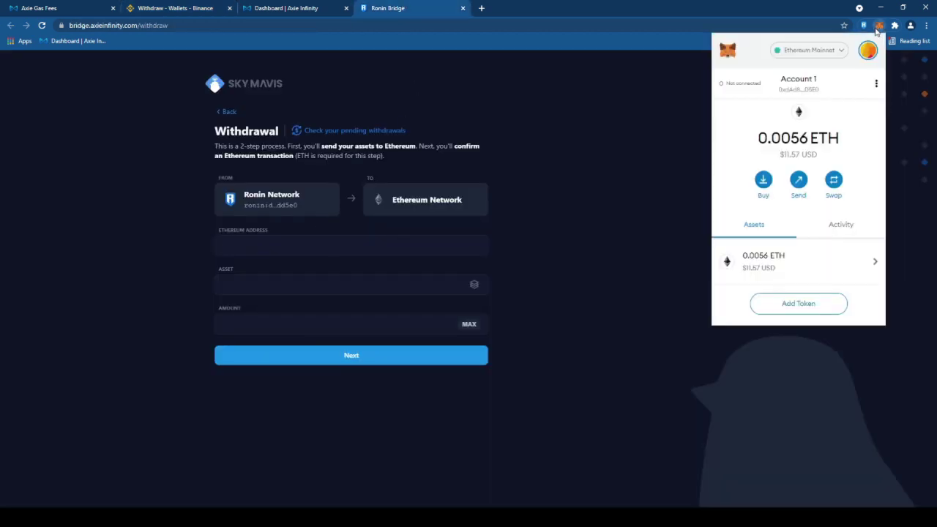
left_click(799, 80)
right_click(347, 241)
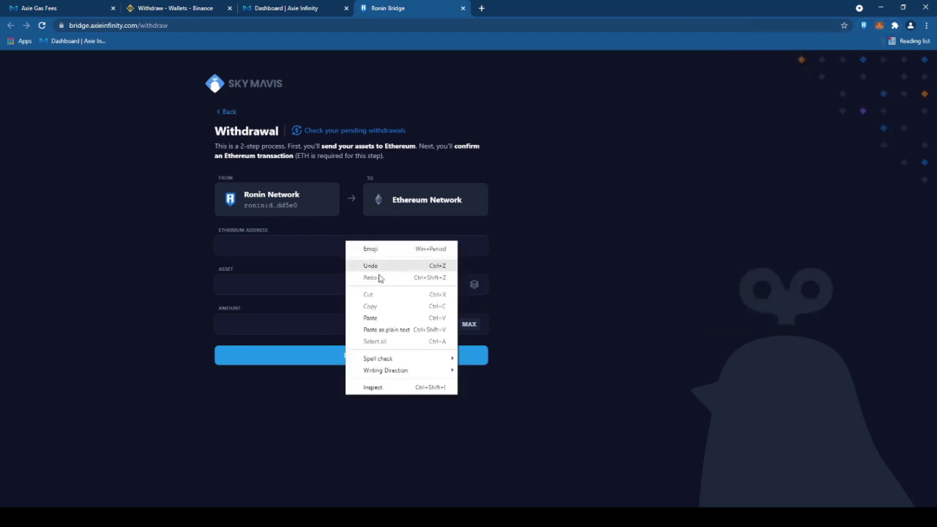
Fill the withdrawal form with the MetaMask address, SLP as asset, and the full 3059 amount.
left_click(372, 320)
left_click(474, 287)
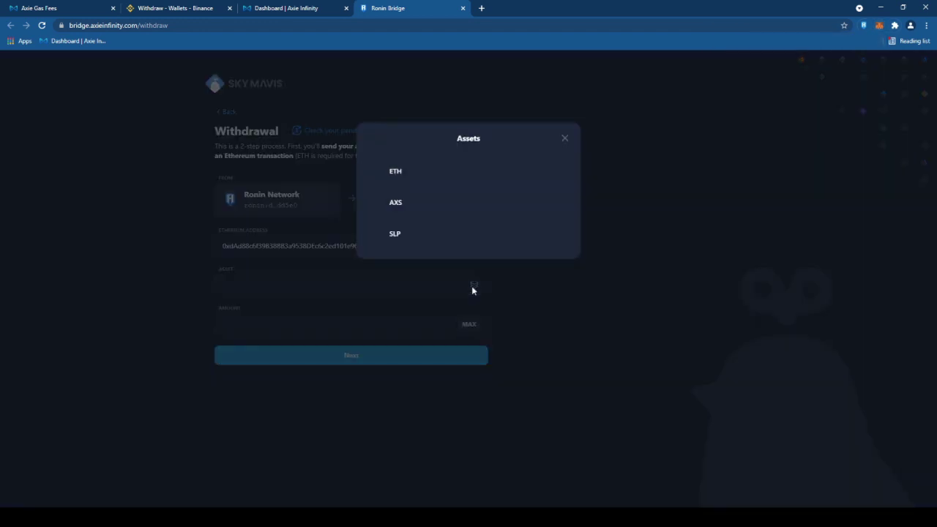
left_click(420, 236)
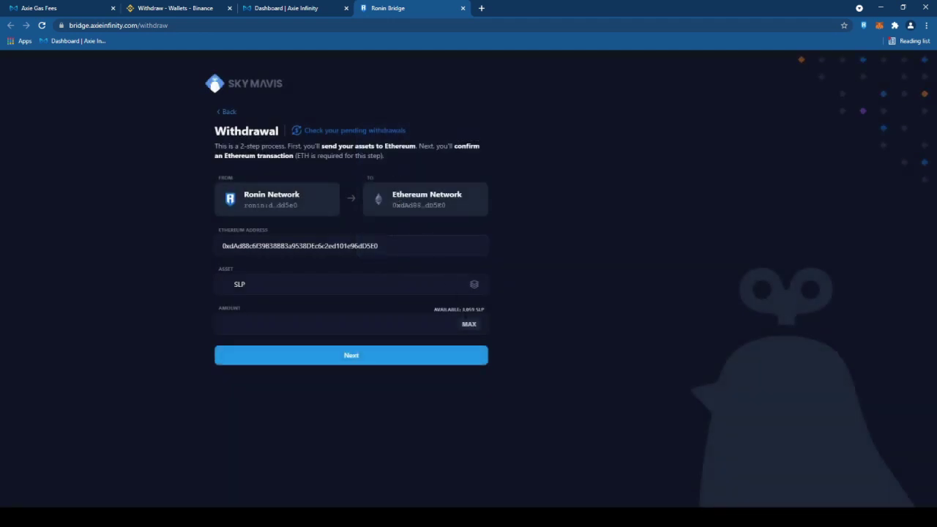
left_click(469, 324)
Acknowledge the fee warning, approve the withdrawal in MetaMask, and check the ETH balance.
left_click(417, 356)
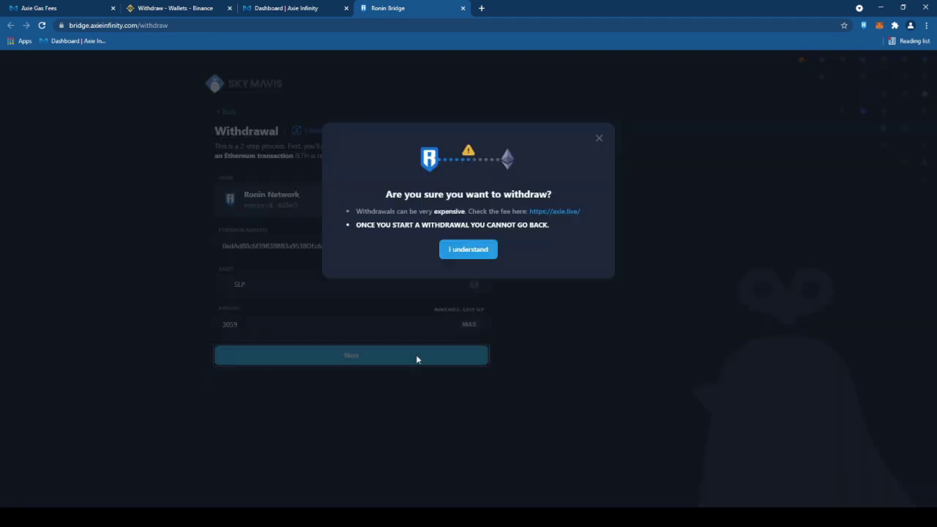
left_click(466, 250)
left_click(467, 276)
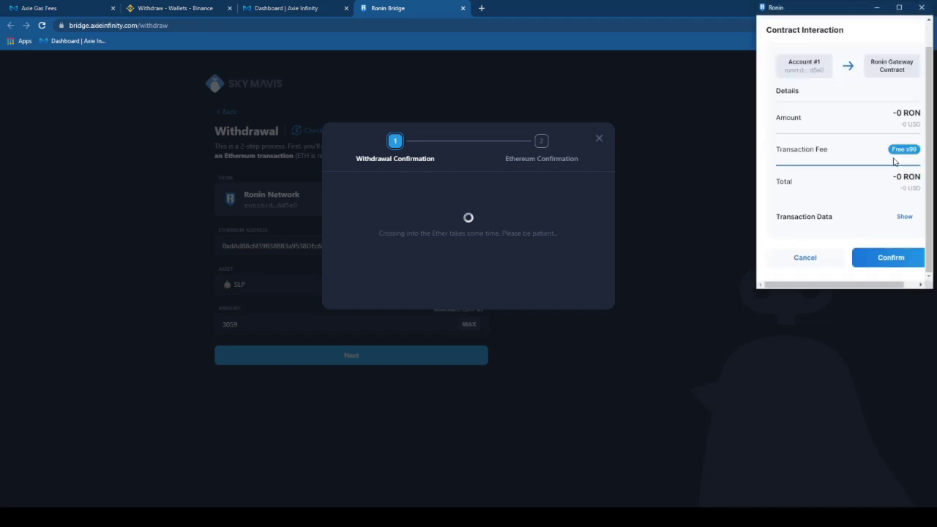
left_click(879, 264)
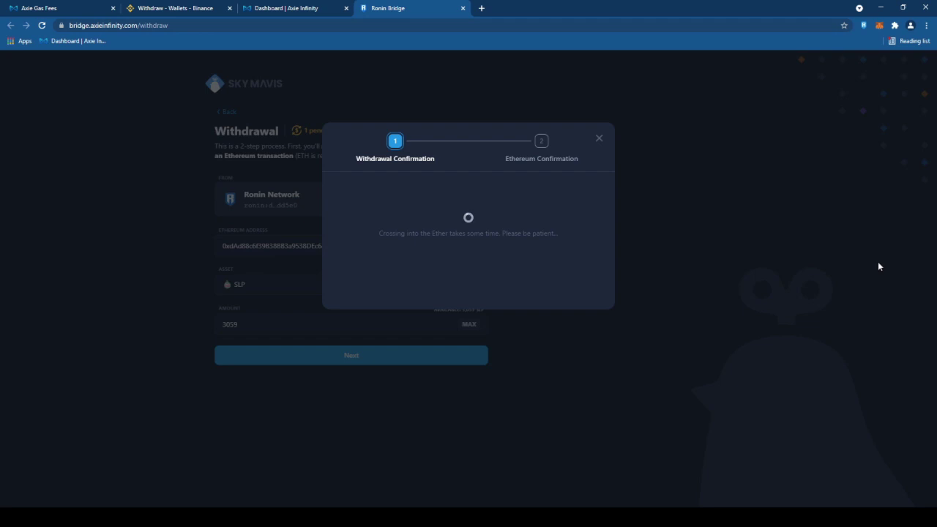
left_click(880, 25)
scroll(832, 229, "down", 1)
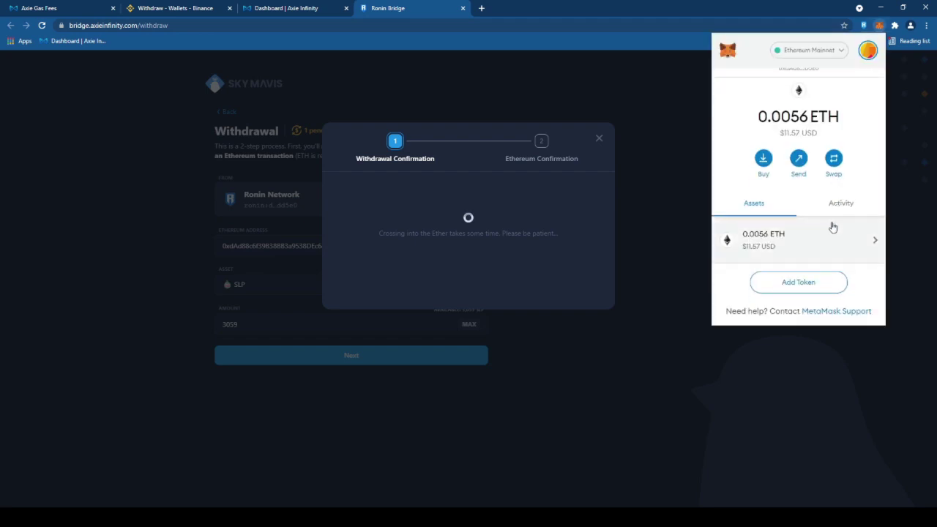
Start confirming the pending 3059 SLP withdrawal and connect MetaMask Account 1 to Ronin Bridge.
left_click(654, 106)
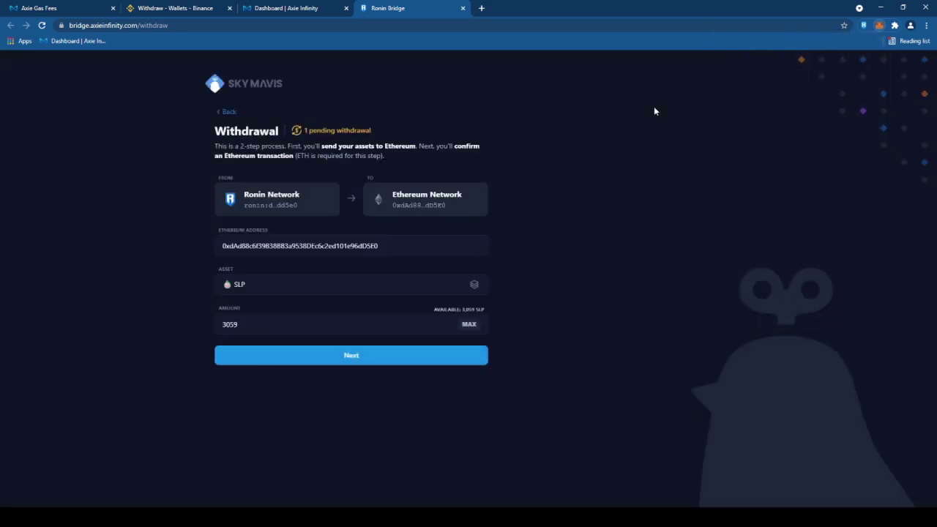
left_click(342, 132)
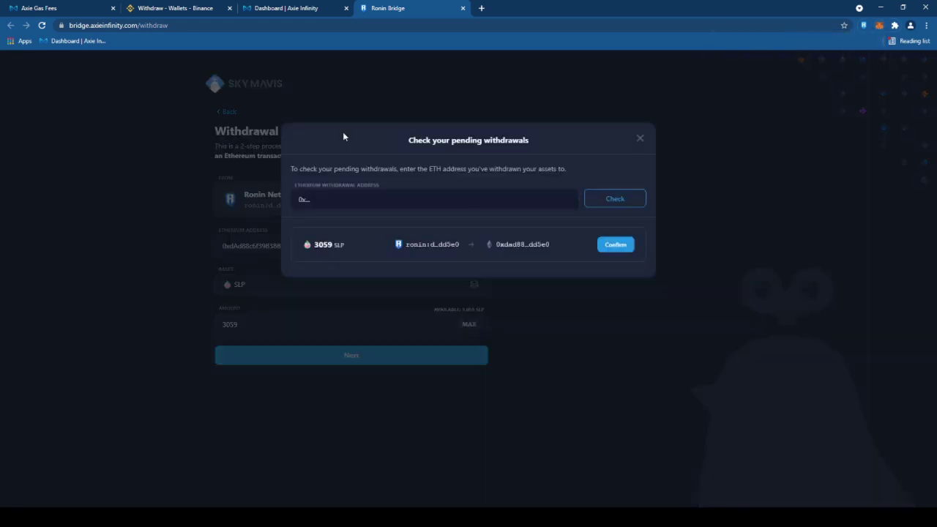
left_click(617, 245)
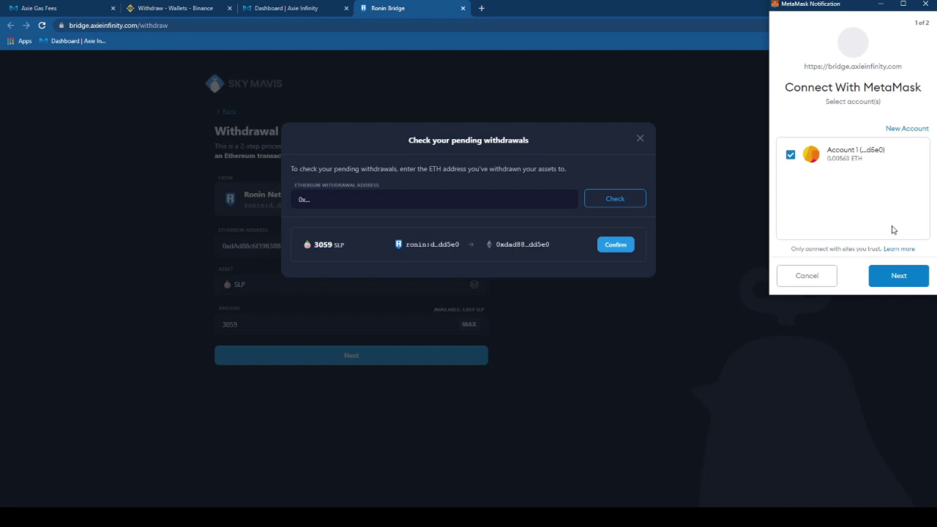
left_click(899, 276)
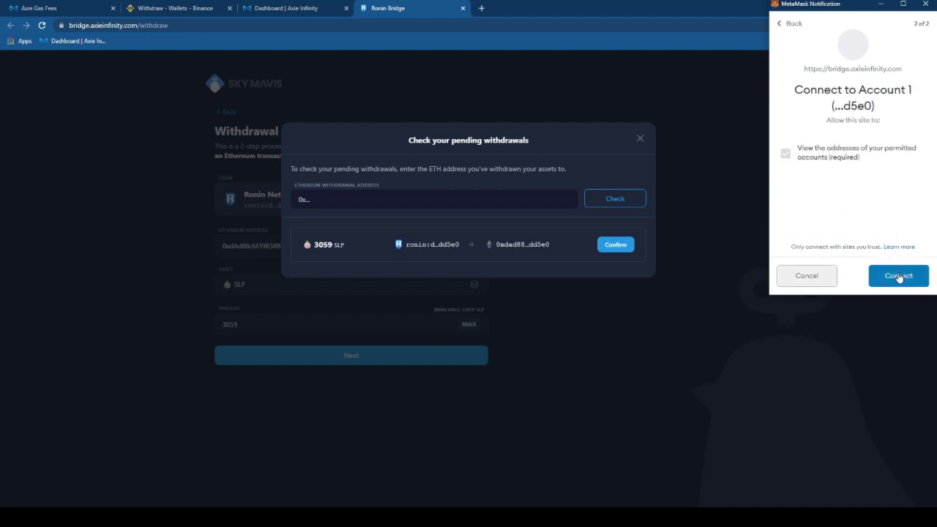
left_click(899, 276)
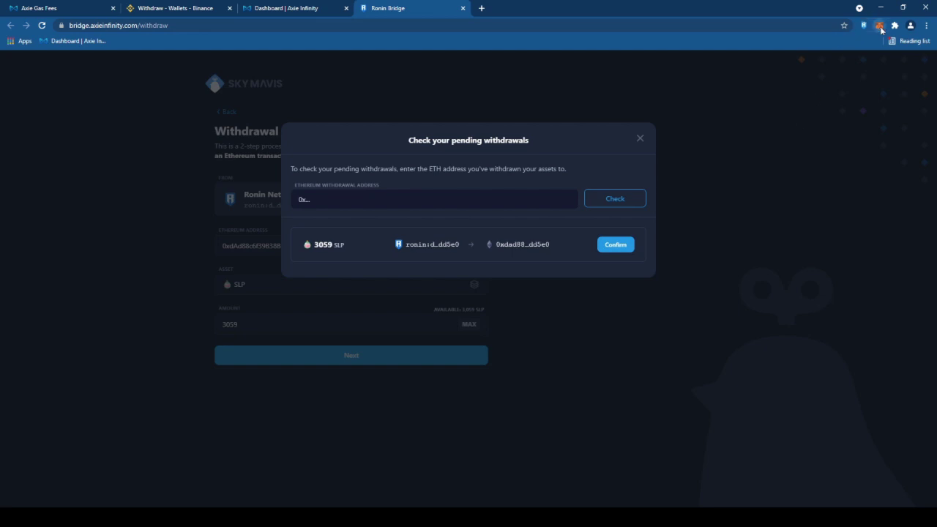
left_click(880, 28)
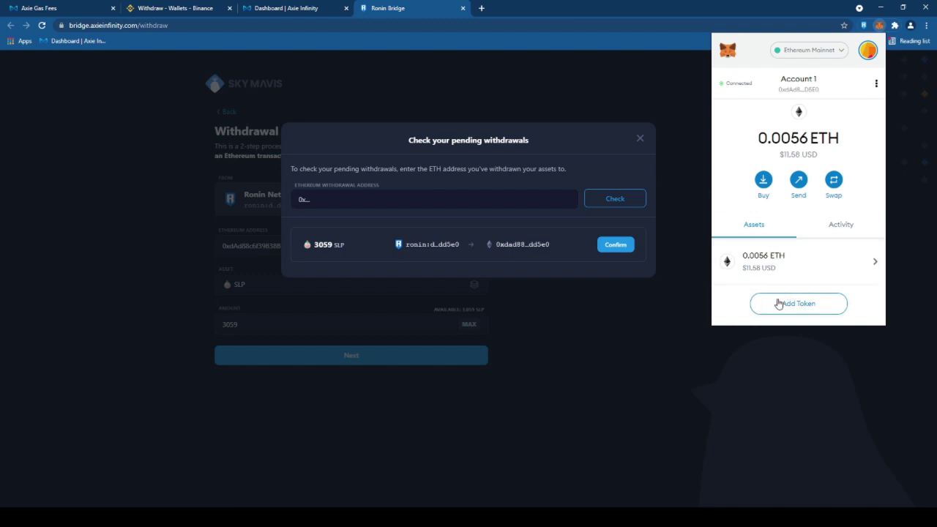
Search 'SMOOTH LOVE POTION CONTRACT ADDRESS' and add the SLP token to MetaMask from CoinGecko.
left_click(481, 8)
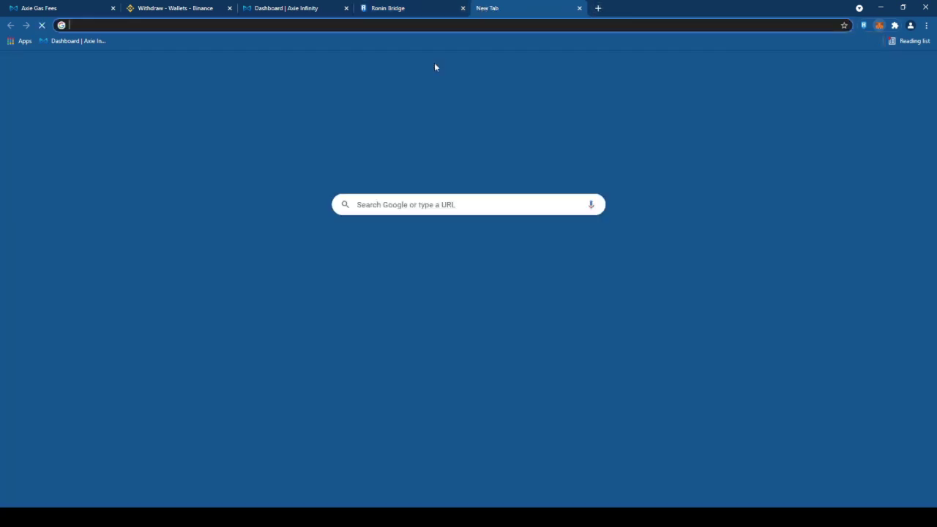
left_click(418, 203)
type("SMO")
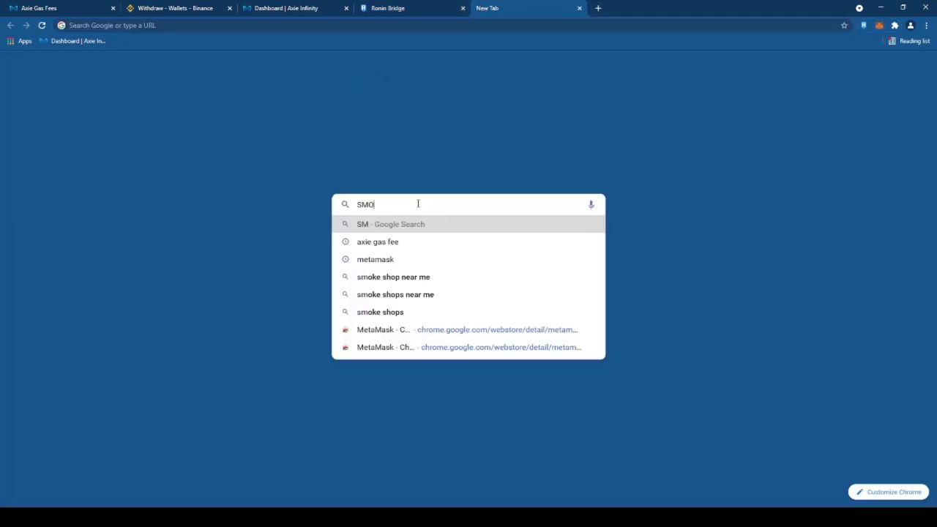
type("OTH LOVE POTION CONTRACT")
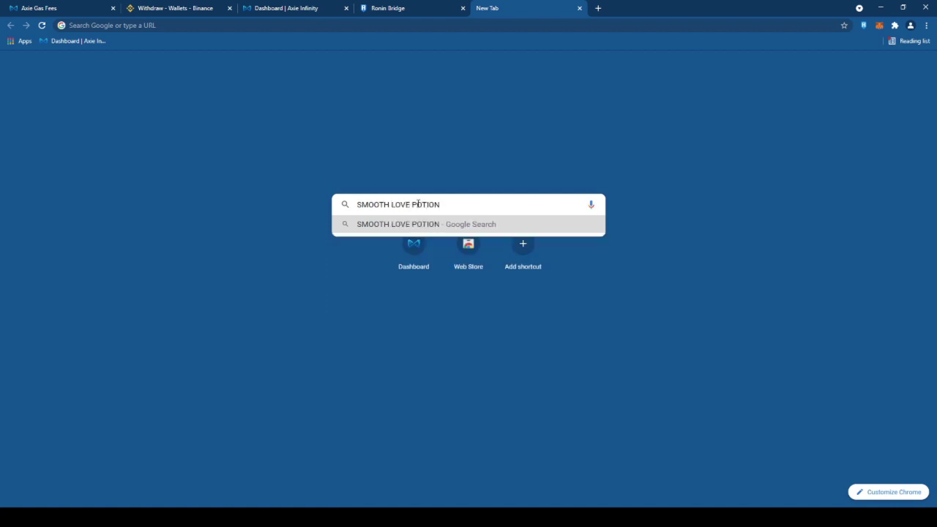
type(" ADDRESS")
key("Return")
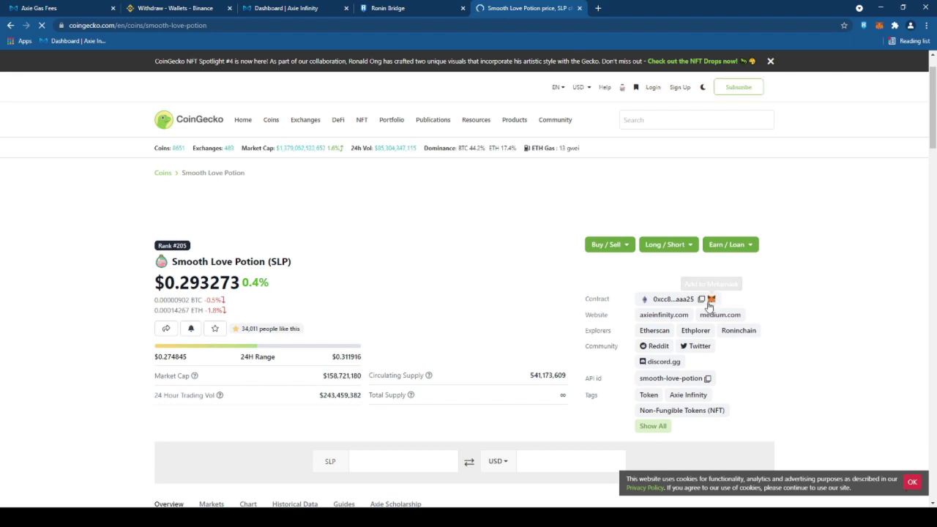
left_click(712, 300)
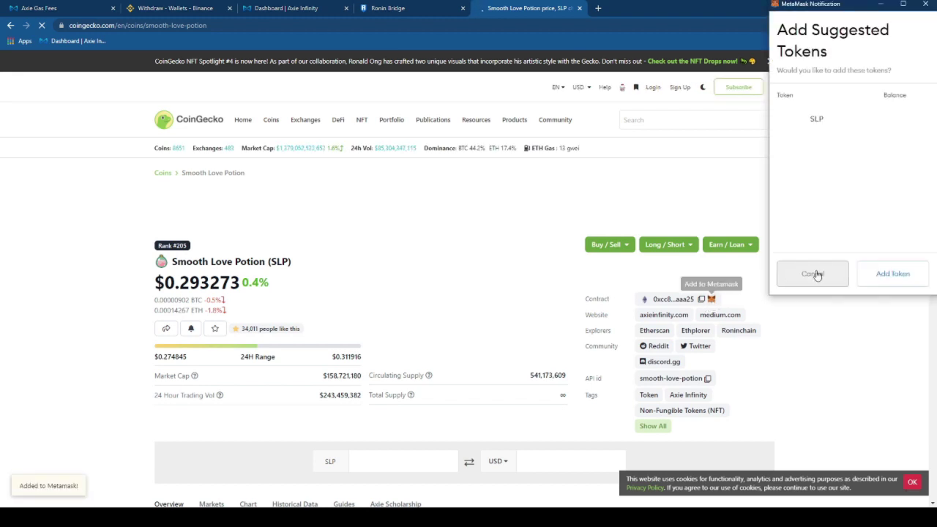
left_click(891, 274)
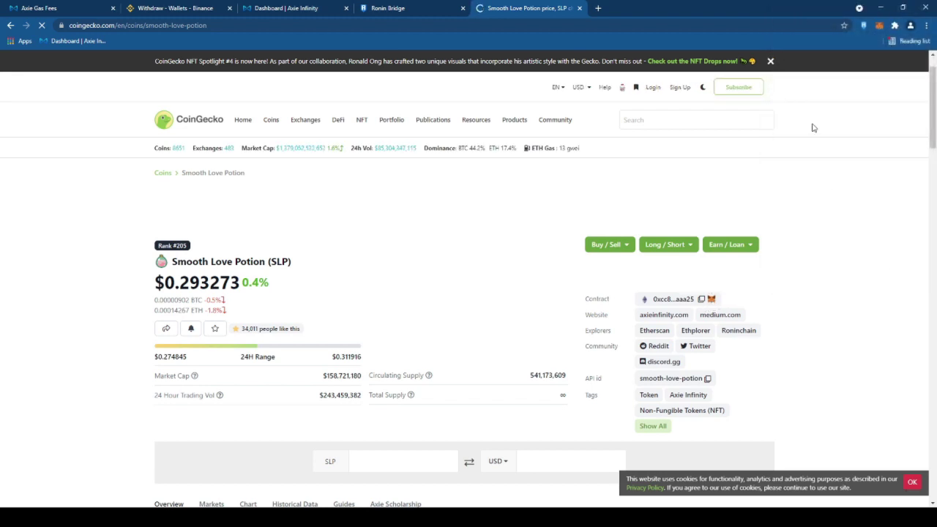
left_click(879, 27)
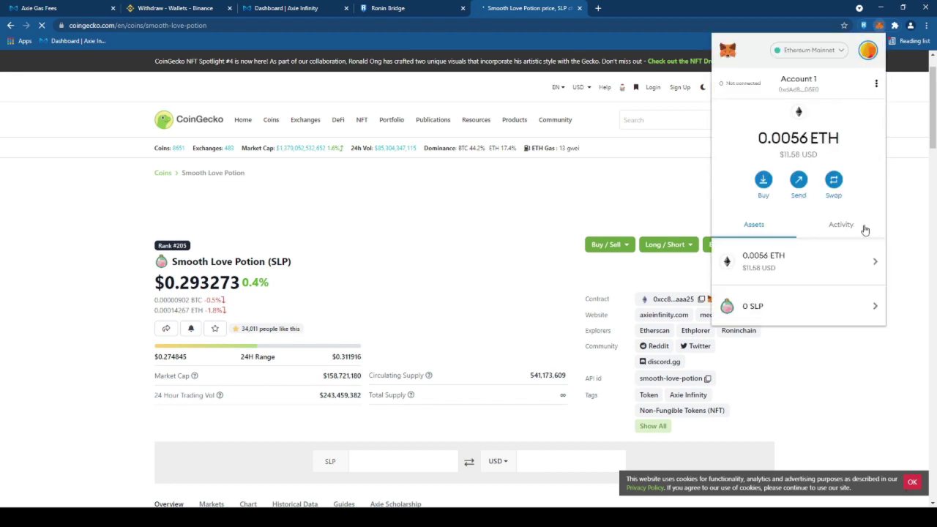
Confirm the pending SLP withdrawal on Ethereum, approving the gas fee in MetaMask.
left_click(378, 6)
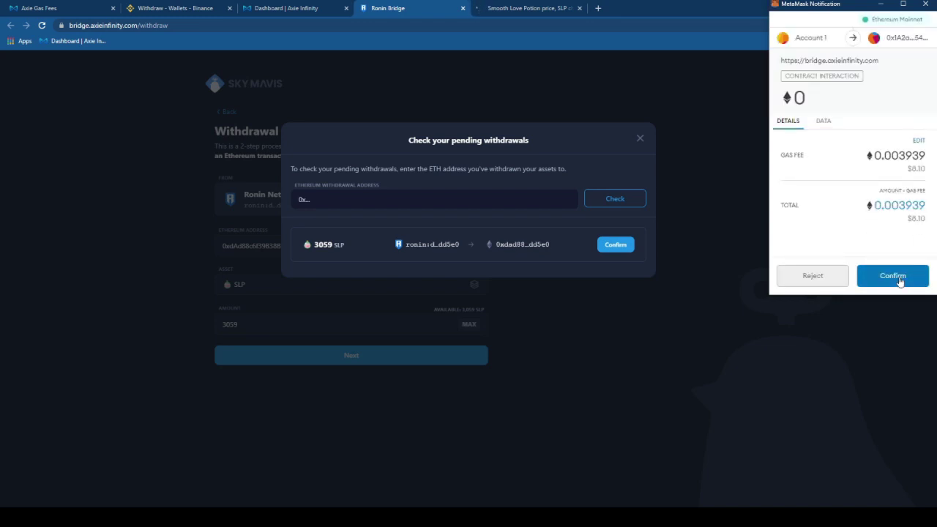
left_click(900, 277)
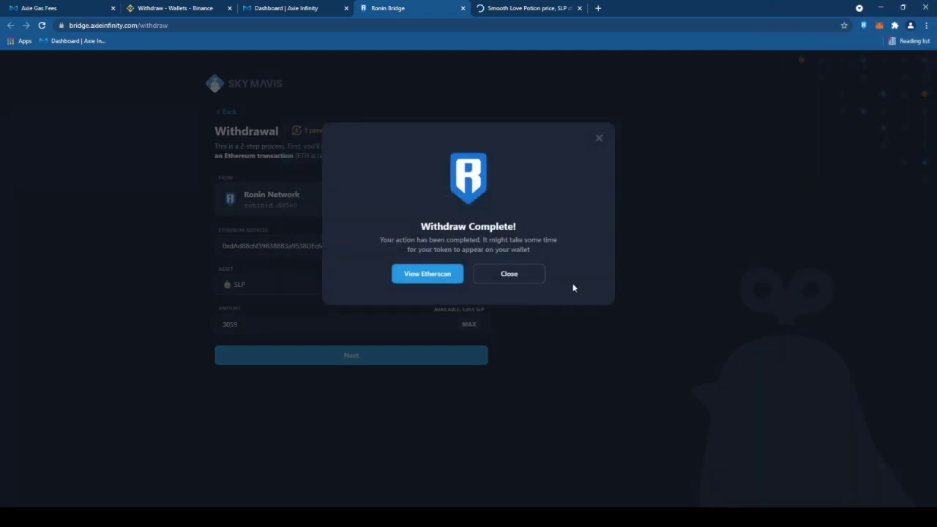
left_click(528, 275)
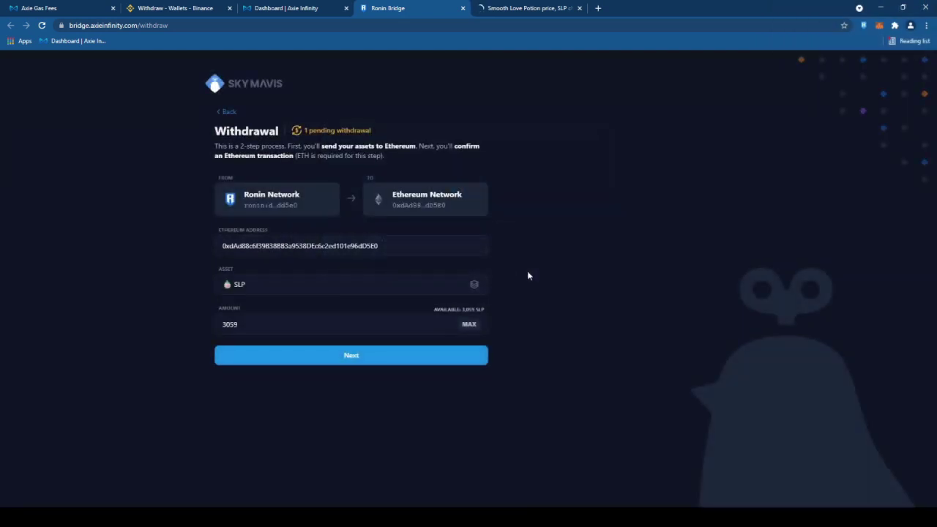
Review the transaction in MetaMask Activity and check the 3059 SLP and 0.0025 ETH balances.
left_click(879, 26)
scroll(820, 220, "down", 2)
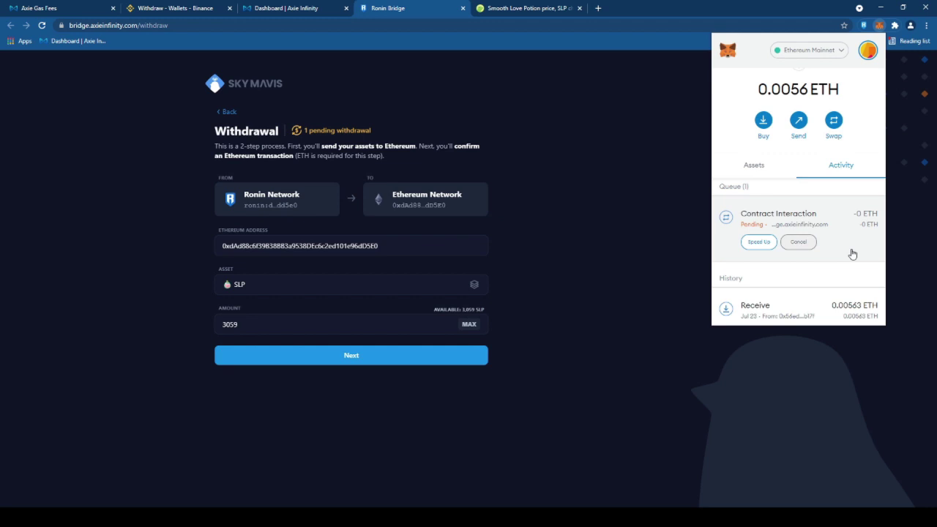
left_click(852, 253)
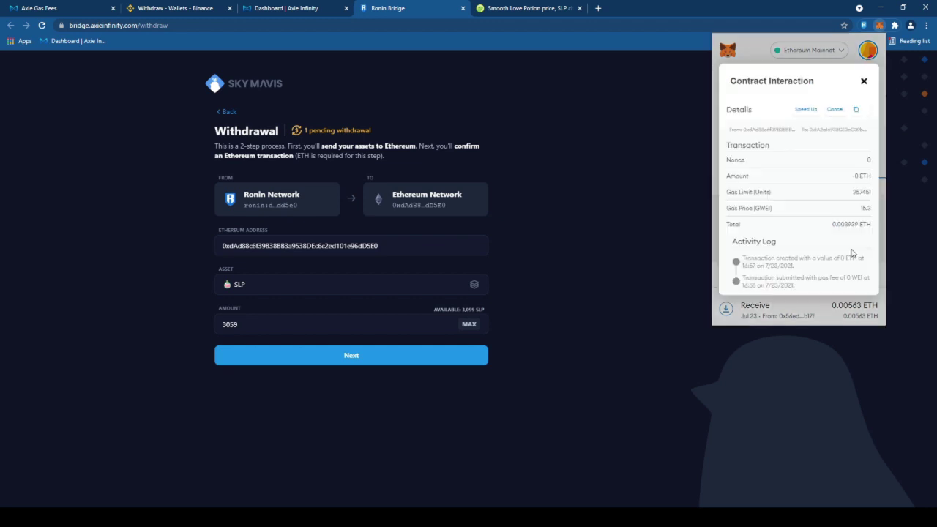
left_click(864, 84)
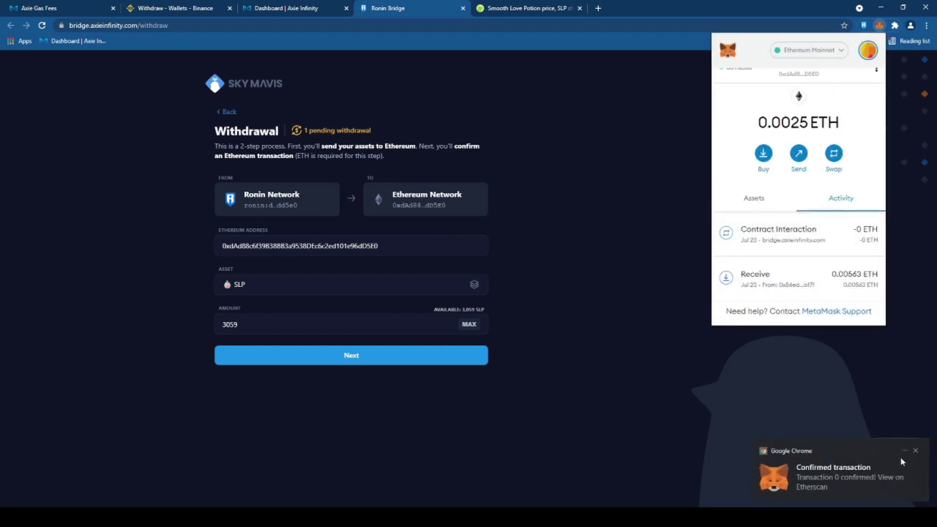
left_click(607, 212)
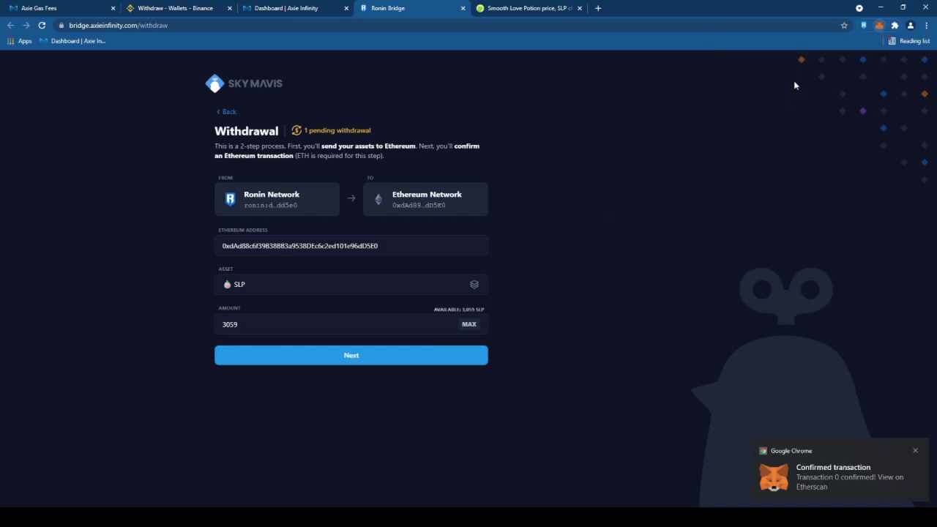
left_click(881, 27)
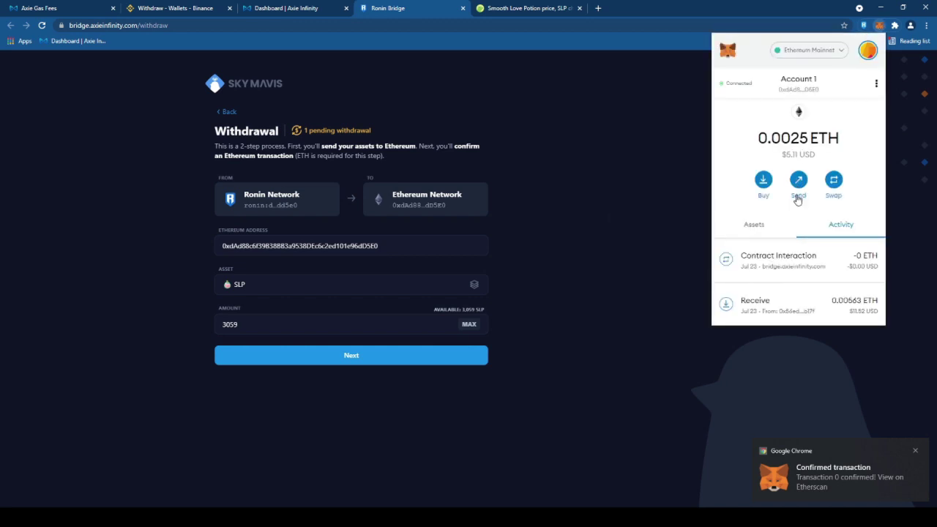
left_click(749, 198)
scroll(798, 226, "down", 2)
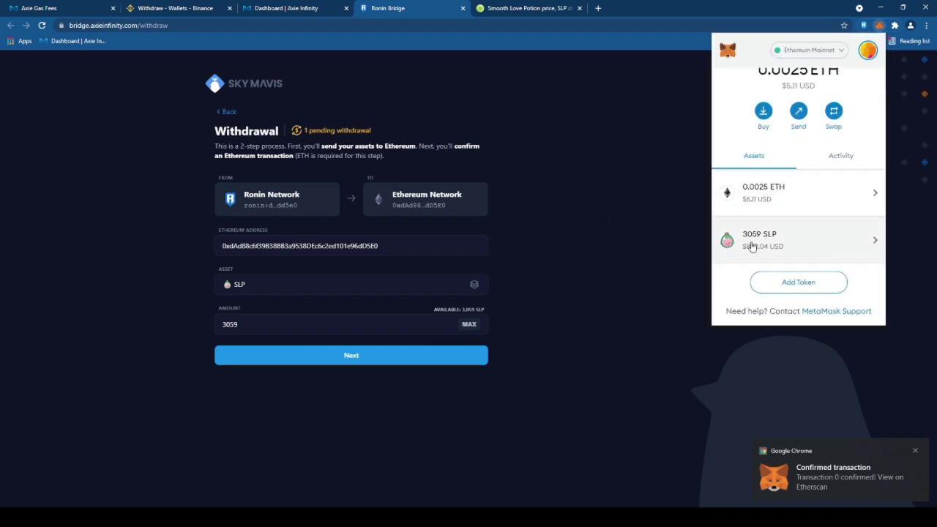
left_click(628, 198)
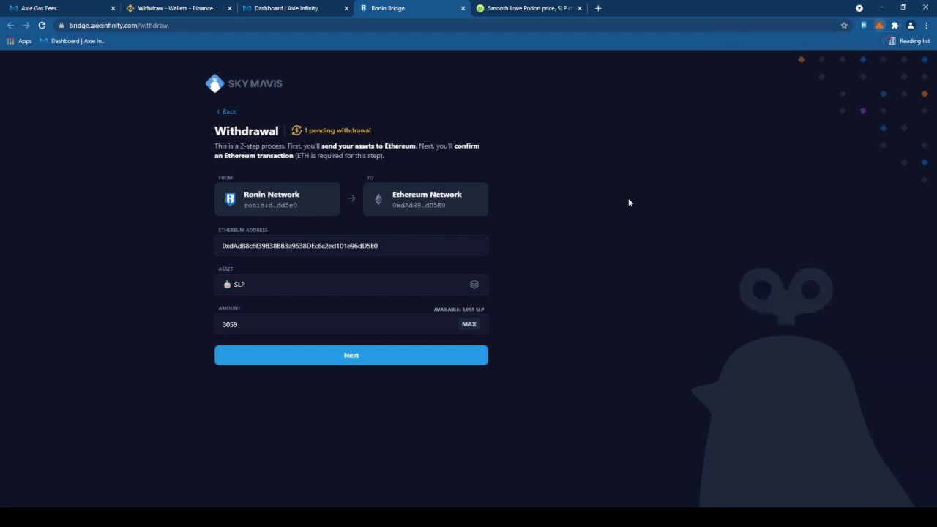
On Binance's Deposit Crypto page, choose Smooth Love Potion (SLP), dismiss the warning, and copy the address.
left_click(208, 8)
left_click(28, 25)
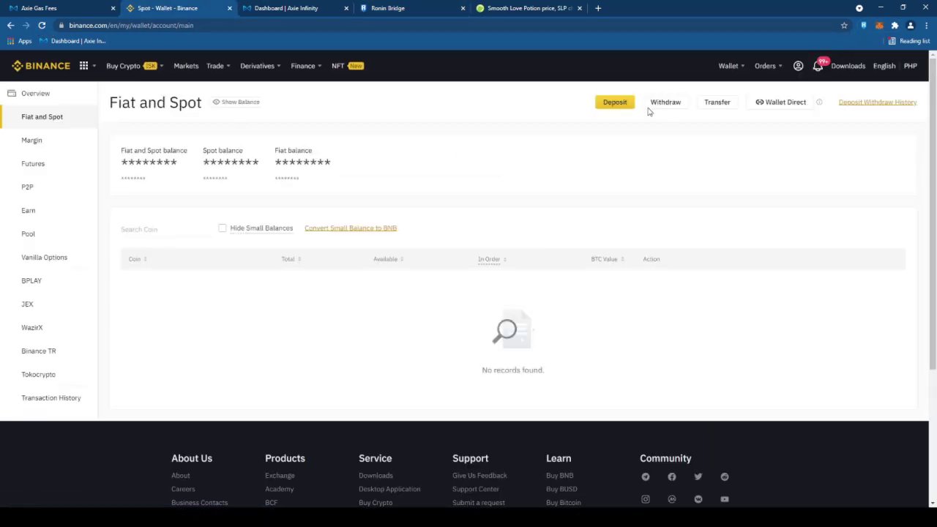
left_click(614, 103)
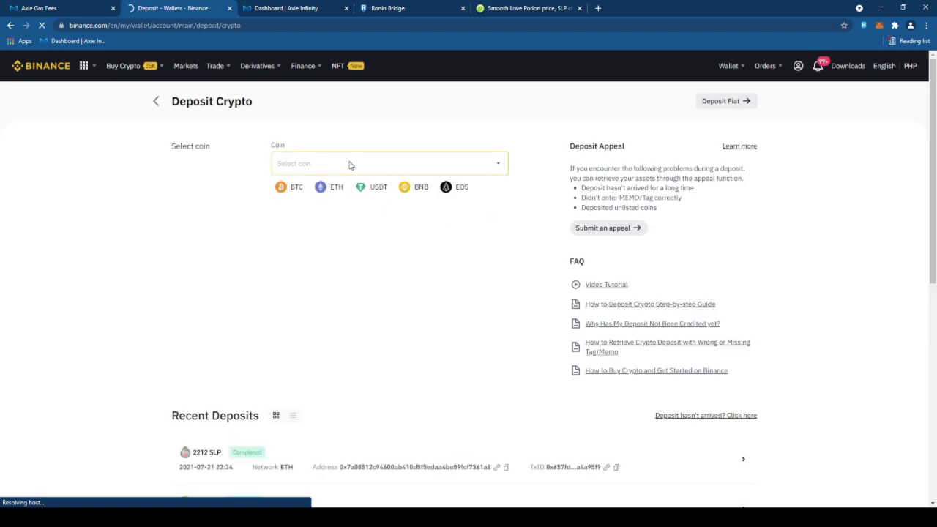
left_click(462, 167)
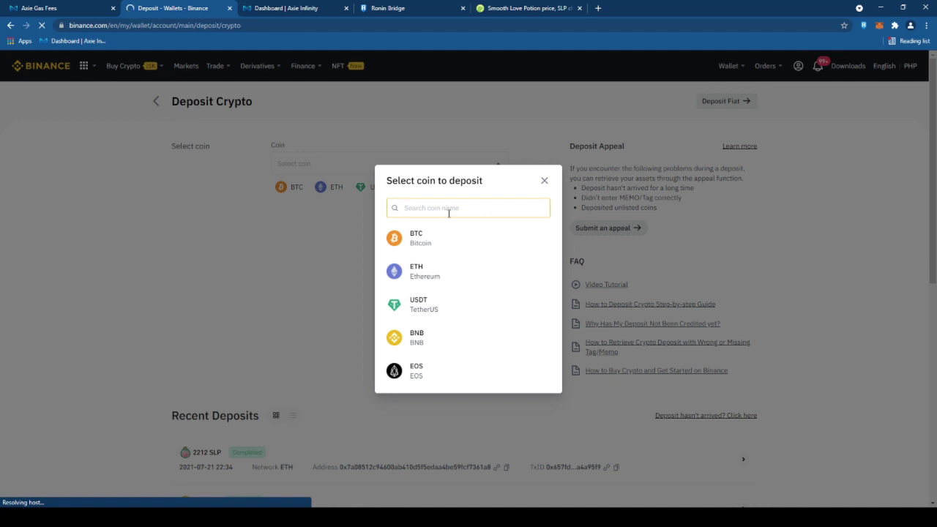
type("SLP")
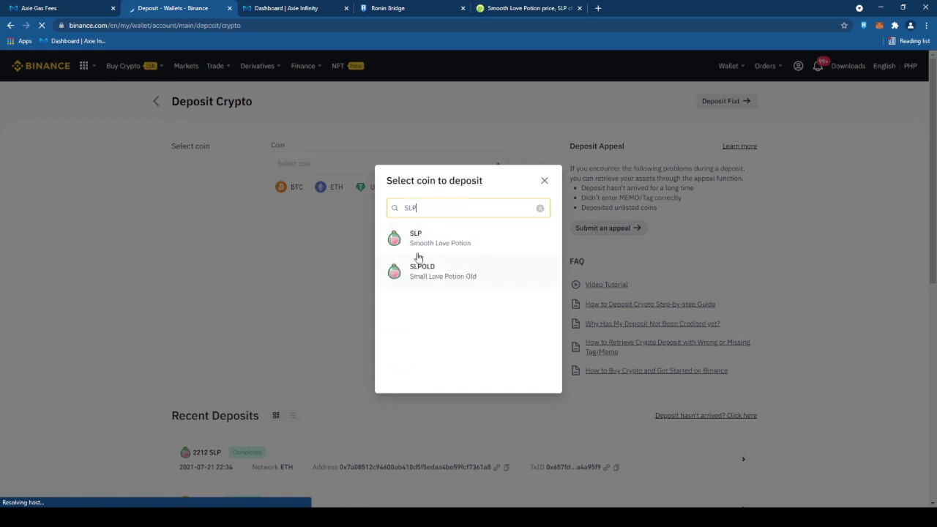
left_click(490, 235)
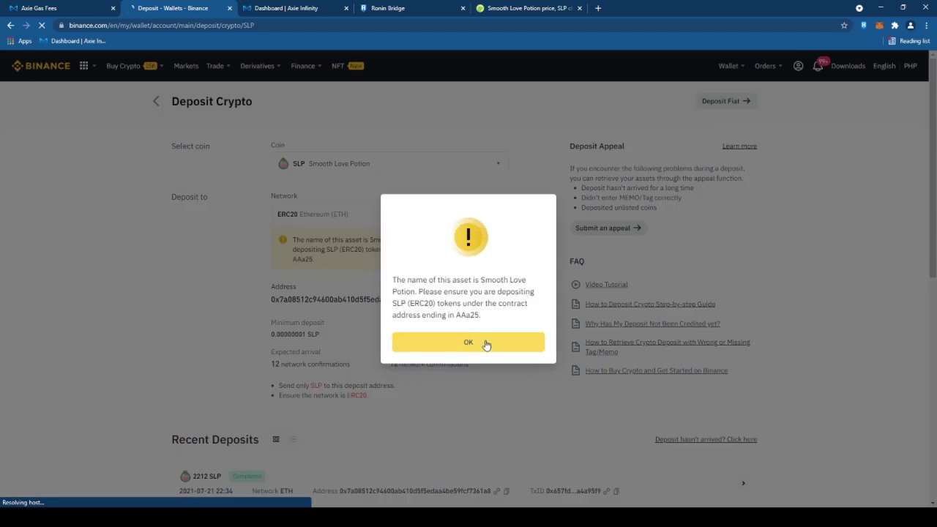
left_click(500, 344)
left_click(464, 300)
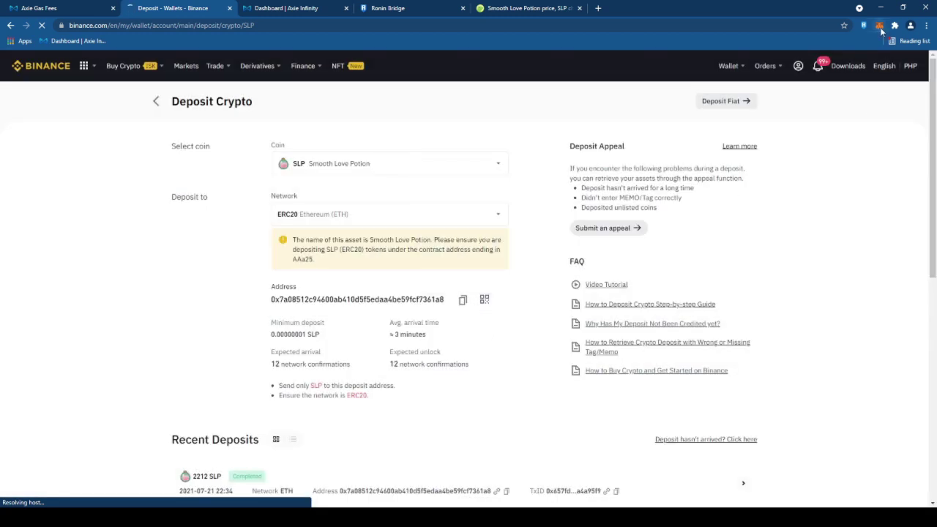
Send the maximum 3059 SLP from MetaMask to the pasted Binance deposit address and confirm.
left_click(880, 27)
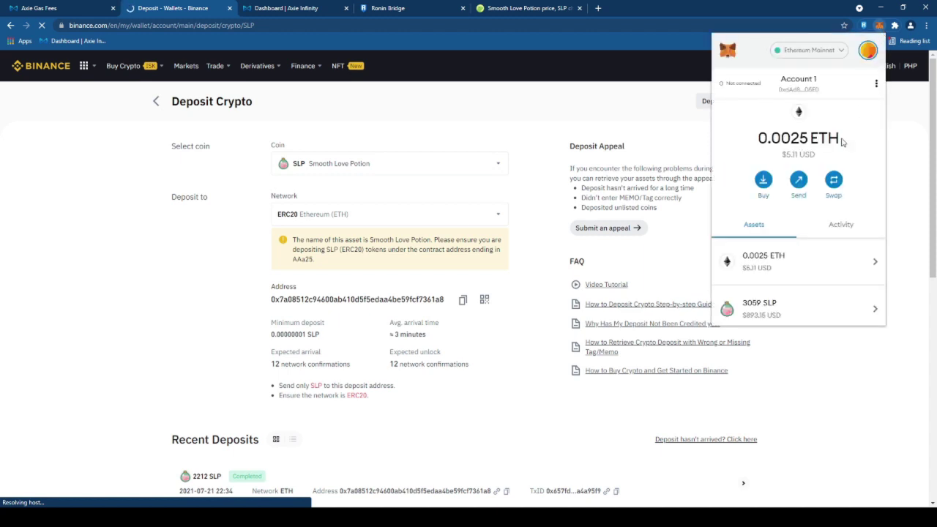
left_click(774, 303)
left_click(782, 178)
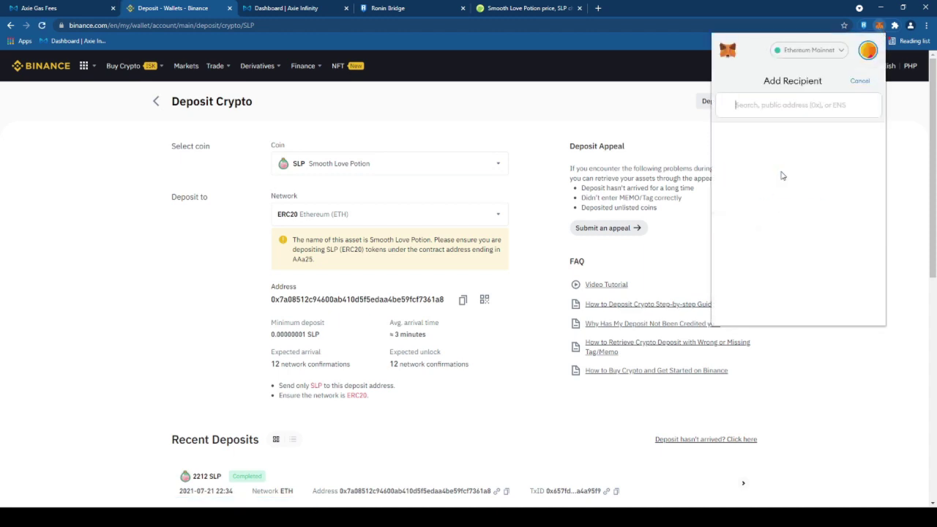
right_click(793, 105)
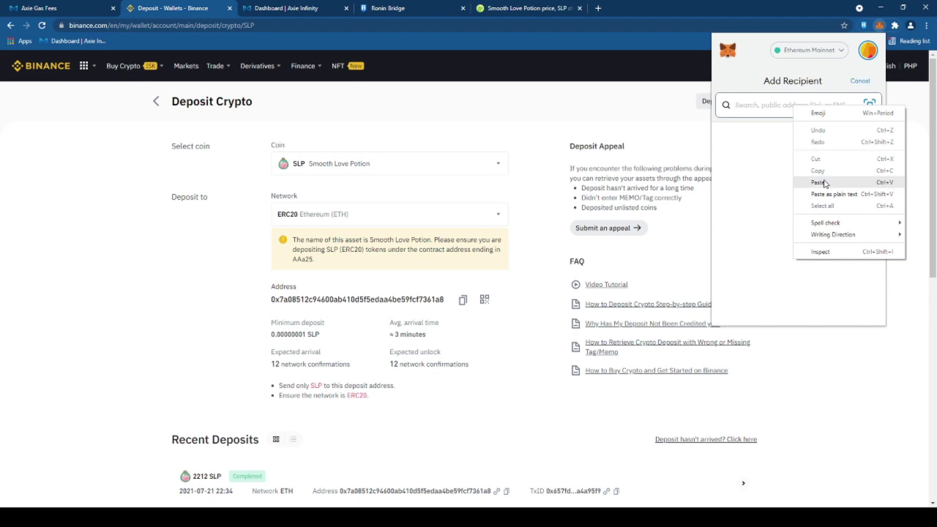
left_click(820, 183)
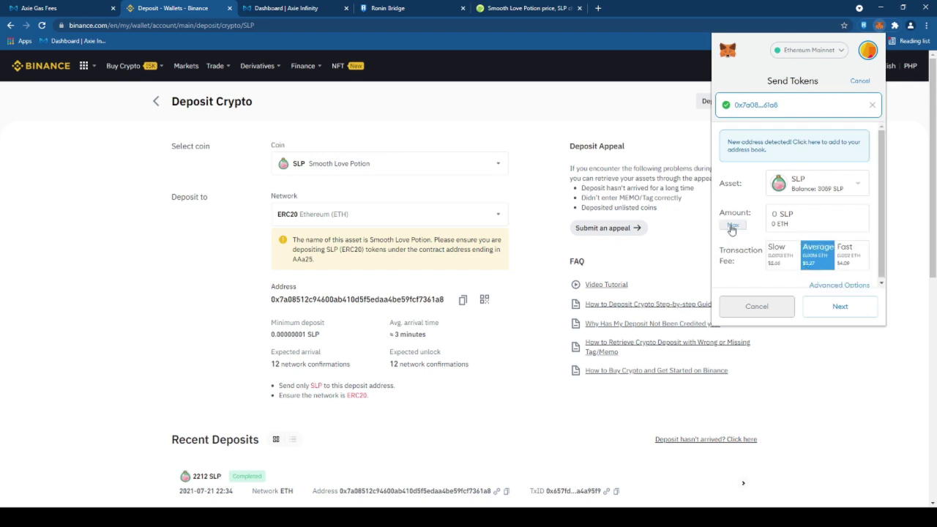
left_click(732, 225)
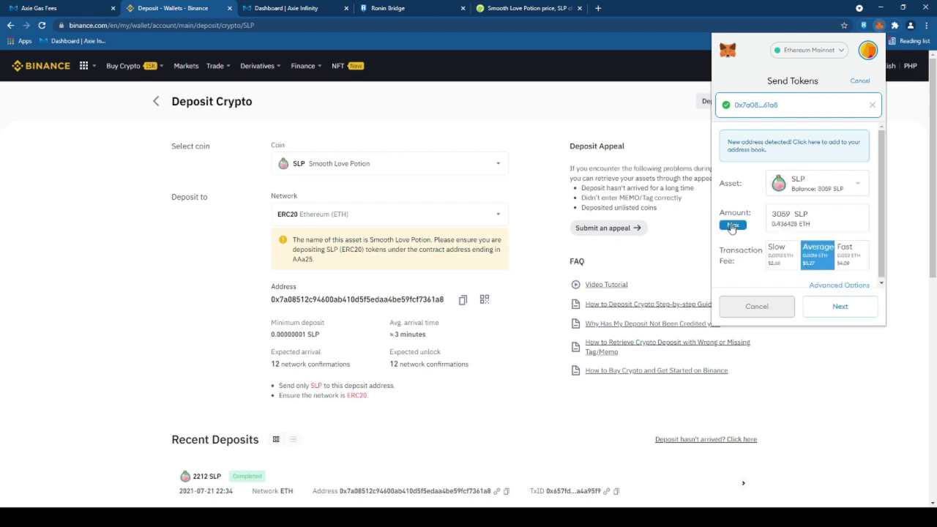
left_click(841, 308)
left_click(848, 308)
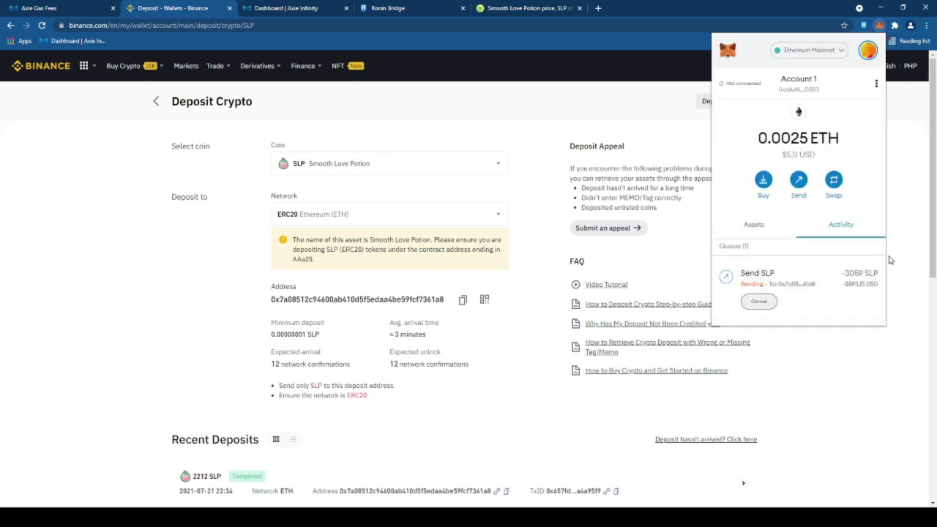
scroll(894, 252, "down", 1)
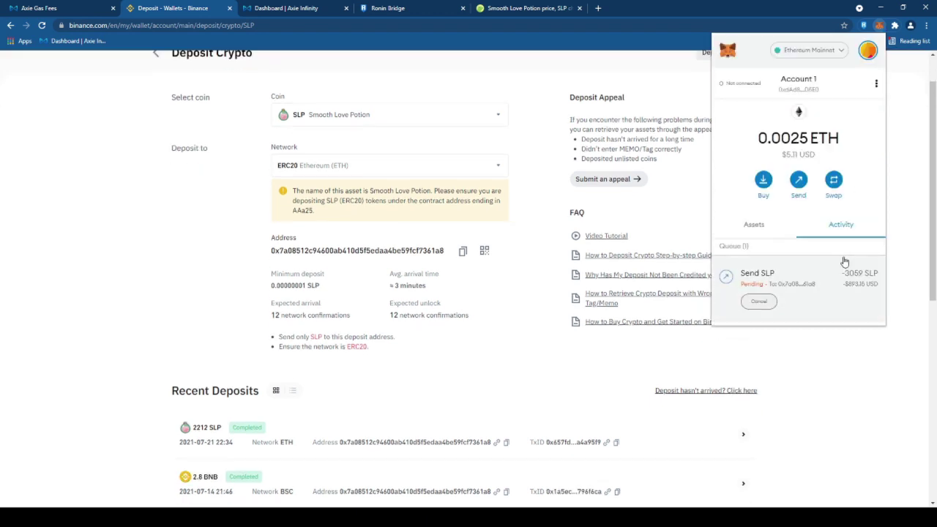
scroll(845, 261, "up", 1)
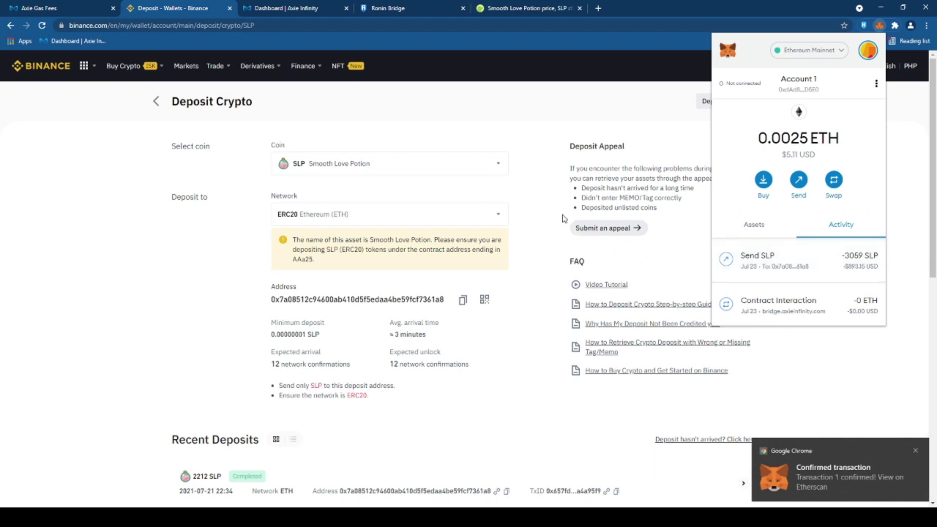
Sell 100% of the SLP (3059) on the SLP/USDT pair, then view the USDT balance.
left_click(558, 183)
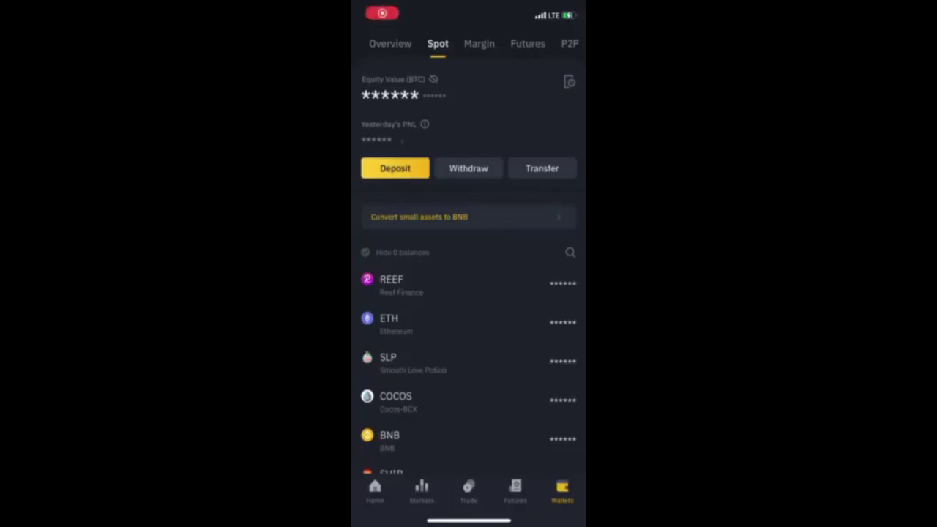
left_click(388, 361)
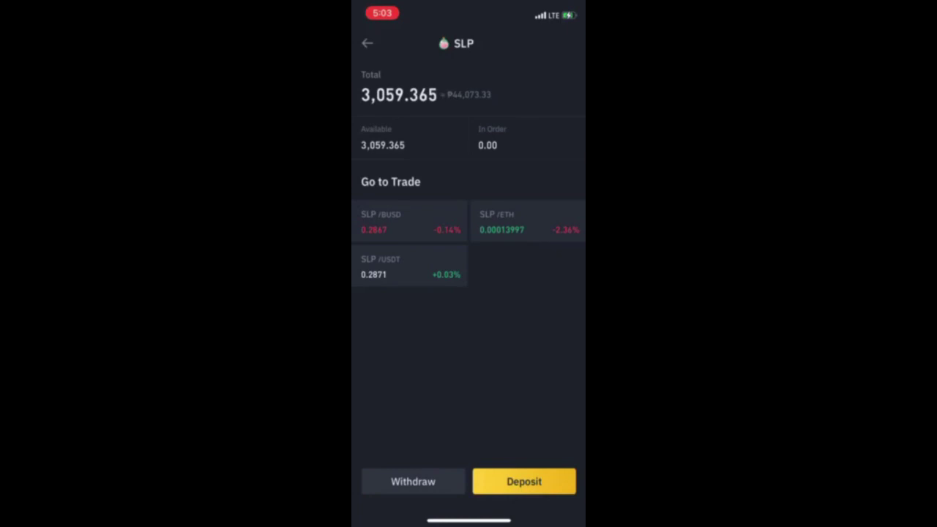
left_click(410, 266)
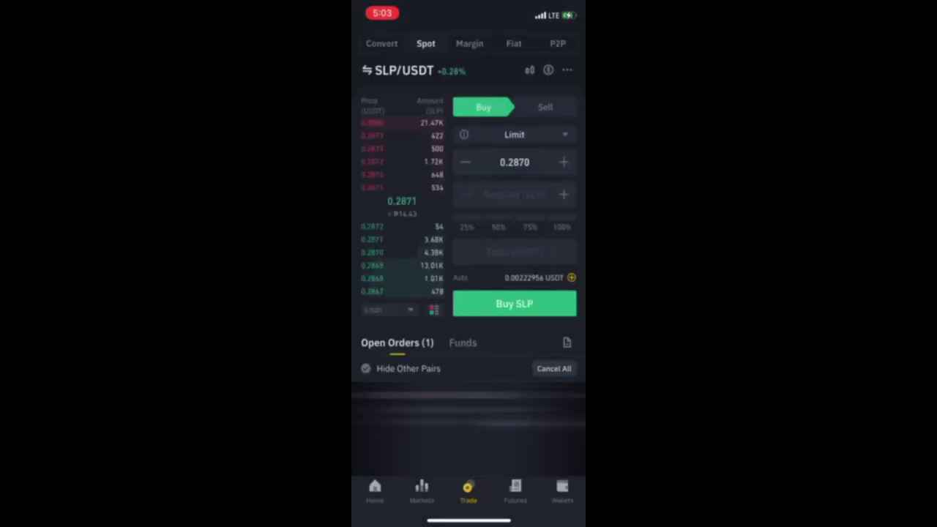
left_click(544, 106)
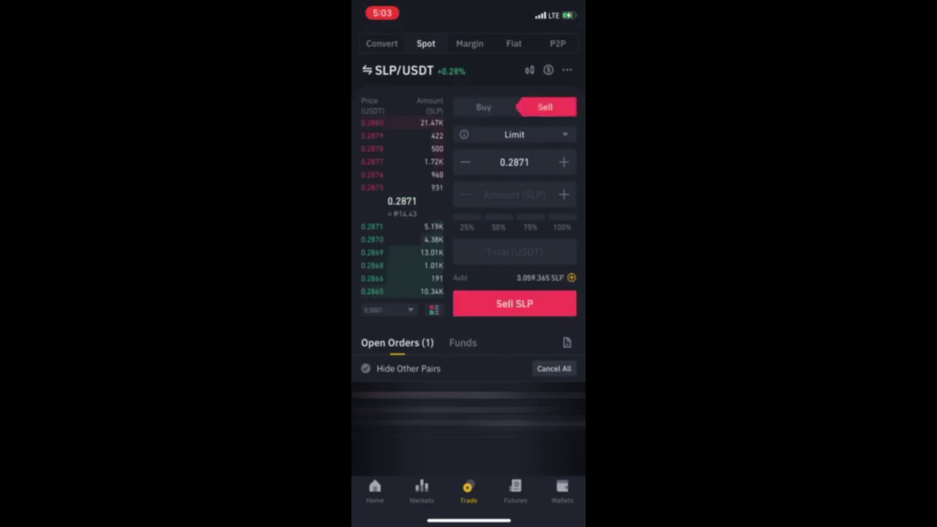
left_click(562, 220)
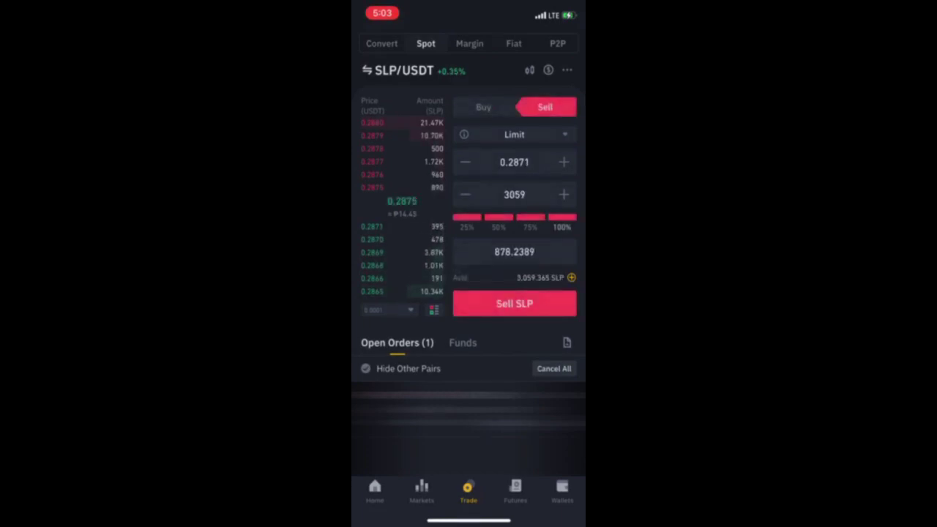
left_click(514, 303)
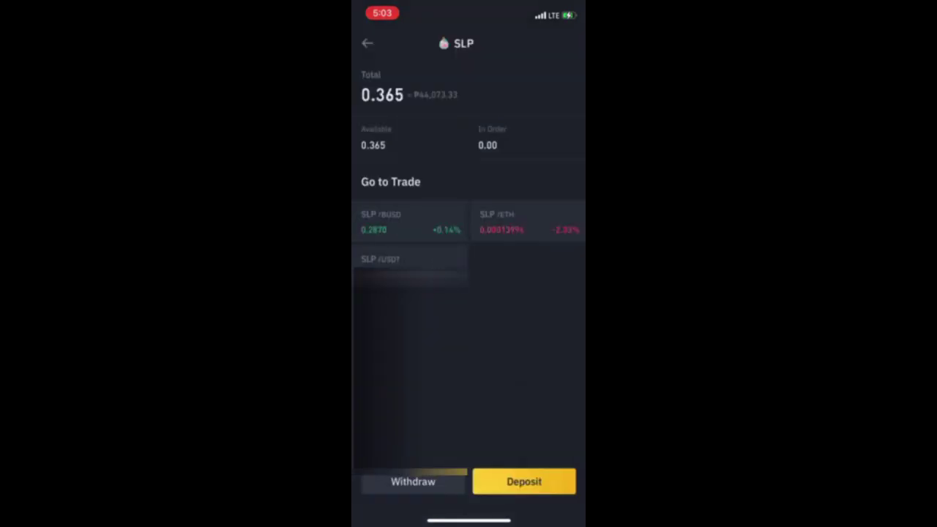
left_click_drag(356, 292, 401, 292)
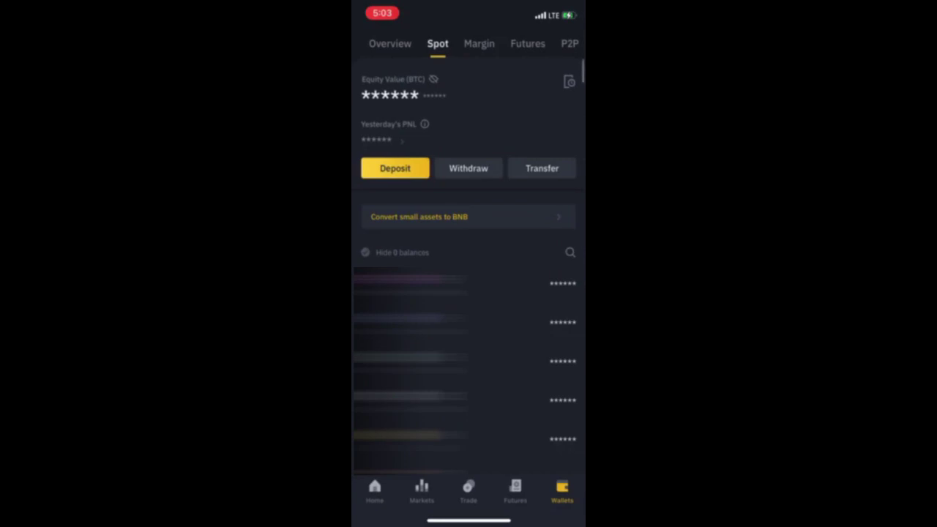
left_click(468, 322)
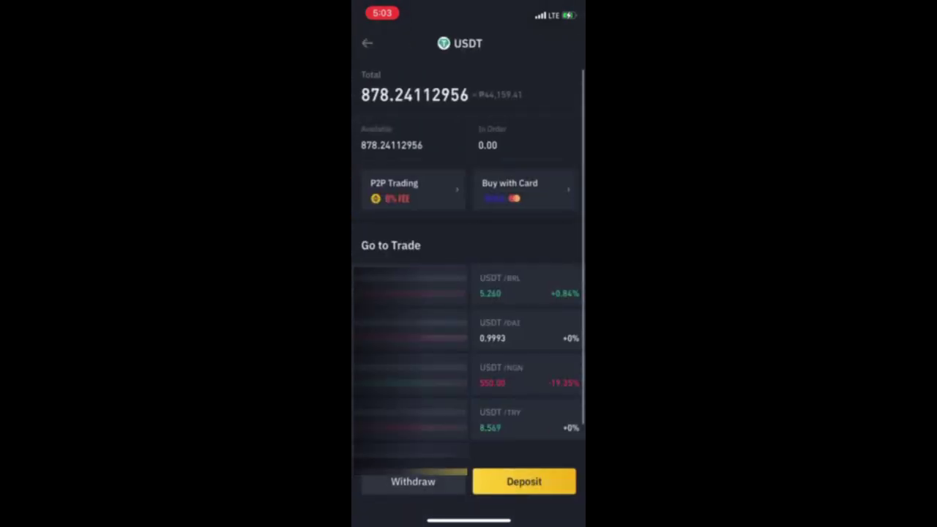
Transfer the maximum 878.24112956 USDT from the Spot wallet to the P2P wallet.
left_click_drag(356, 293, 420, 293)
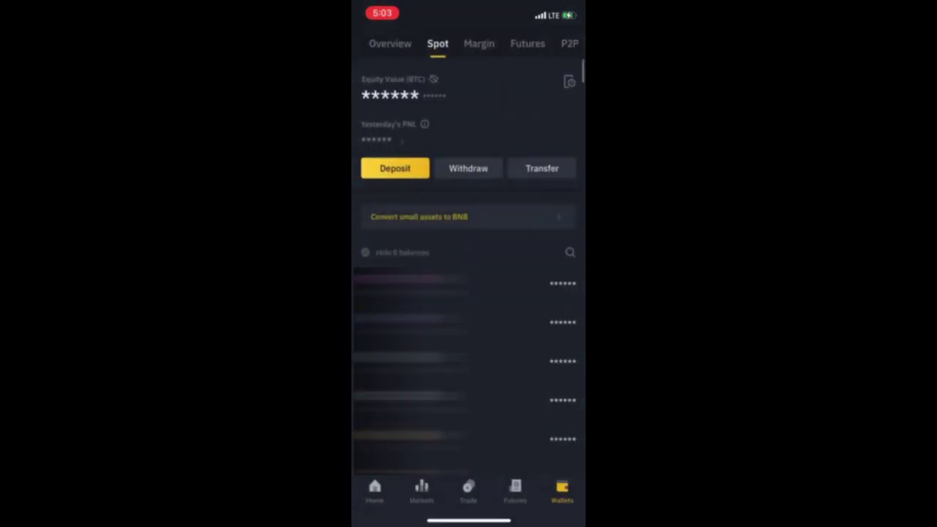
left_click(569, 41)
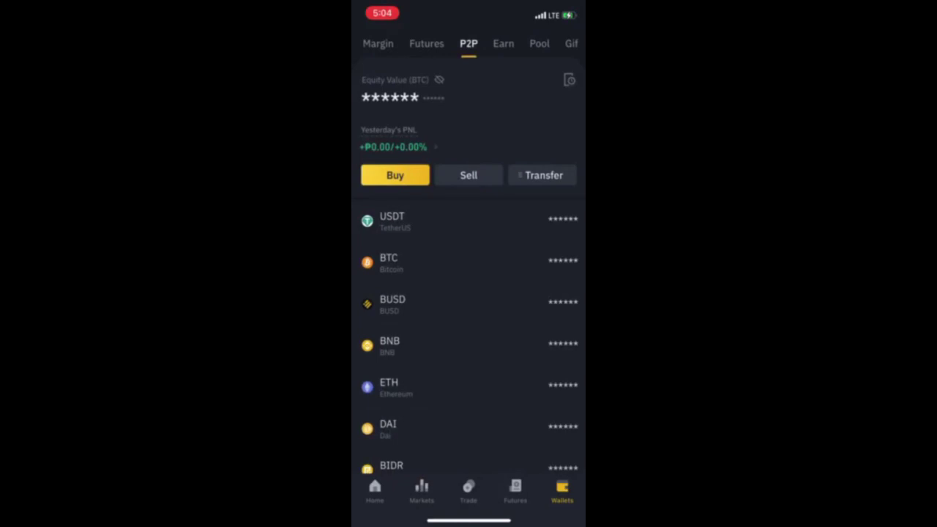
left_click(543, 175)
left_click(399, 438)
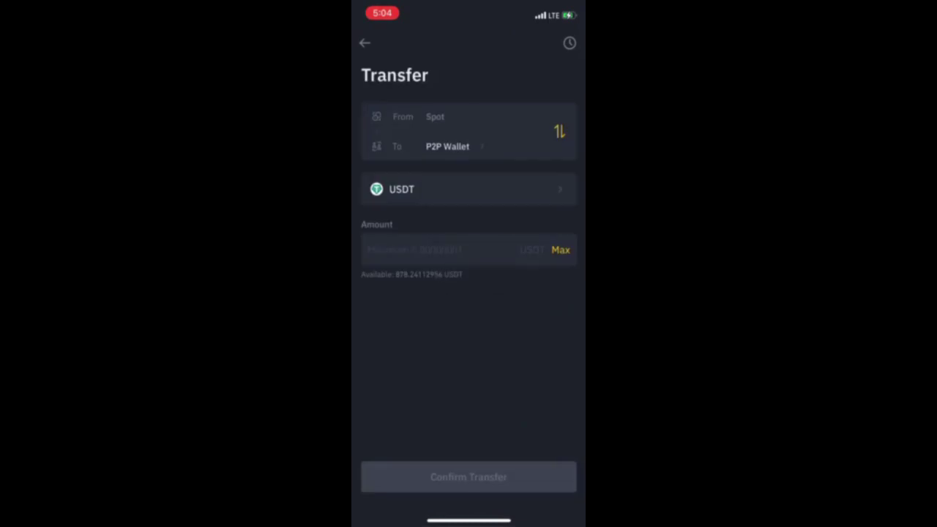
left_click(560, 250)
left_click(469, 477)
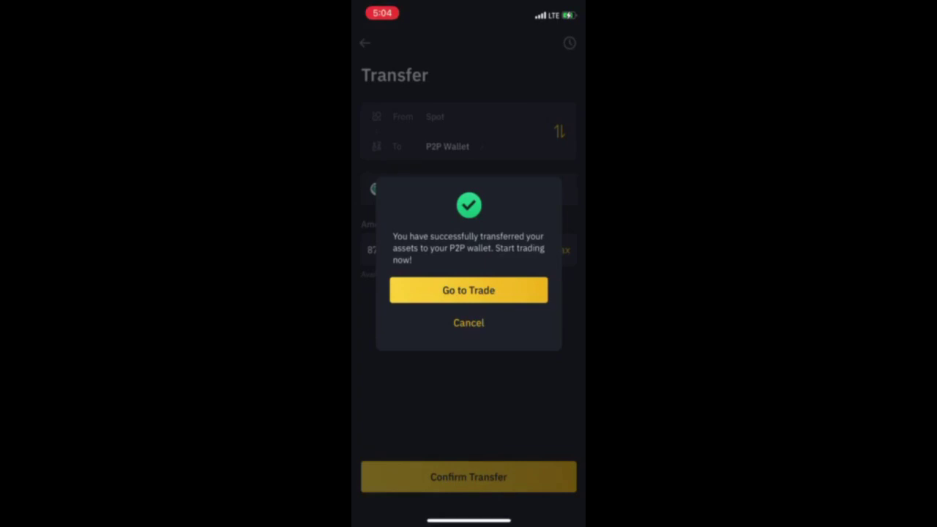
Sell the 878.24 USDT through P2P Express for ₱42,489.25 and confirm payment received.
left_click(469, 290)
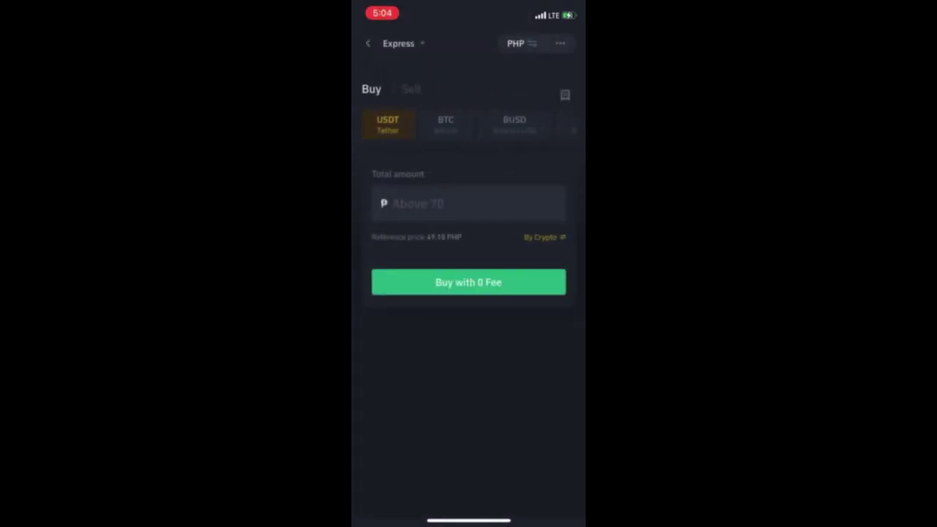
left_click(411, 89)
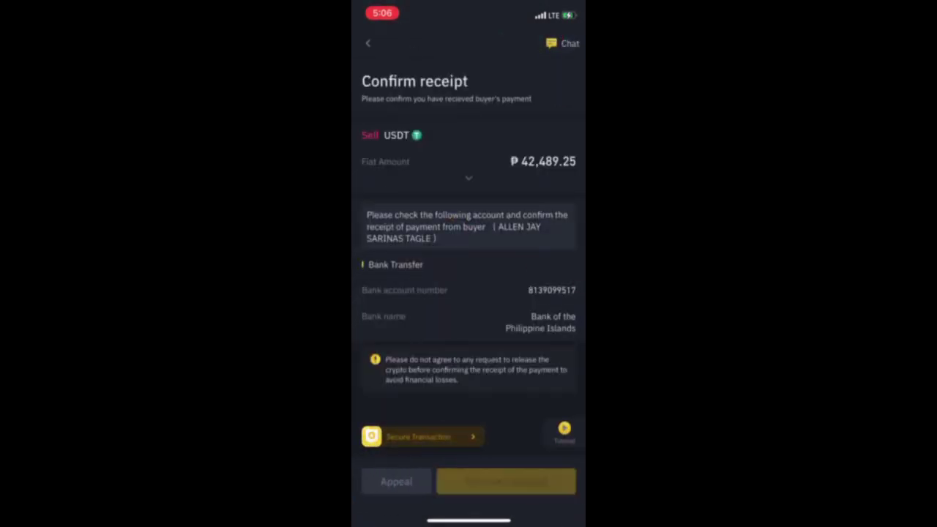
left_click(399, 283)
left_click(509, 338)
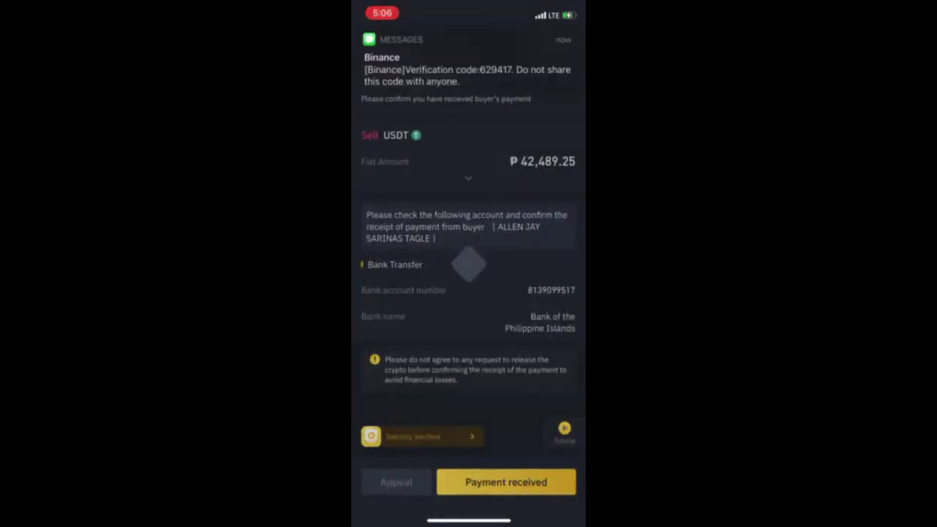